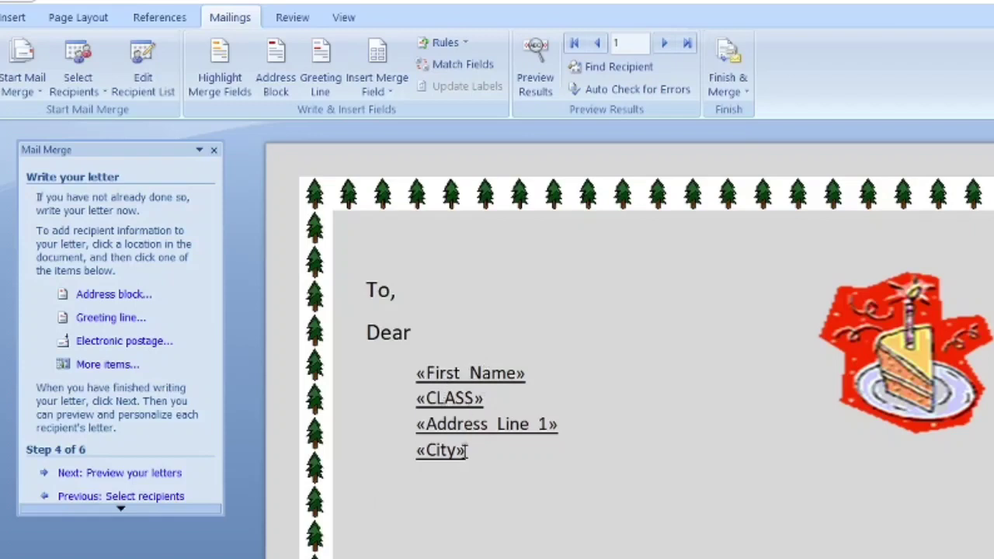
# Preview the merged letter with the first recipient's name, class and address filled in.
pyautogui.click(155, 473)
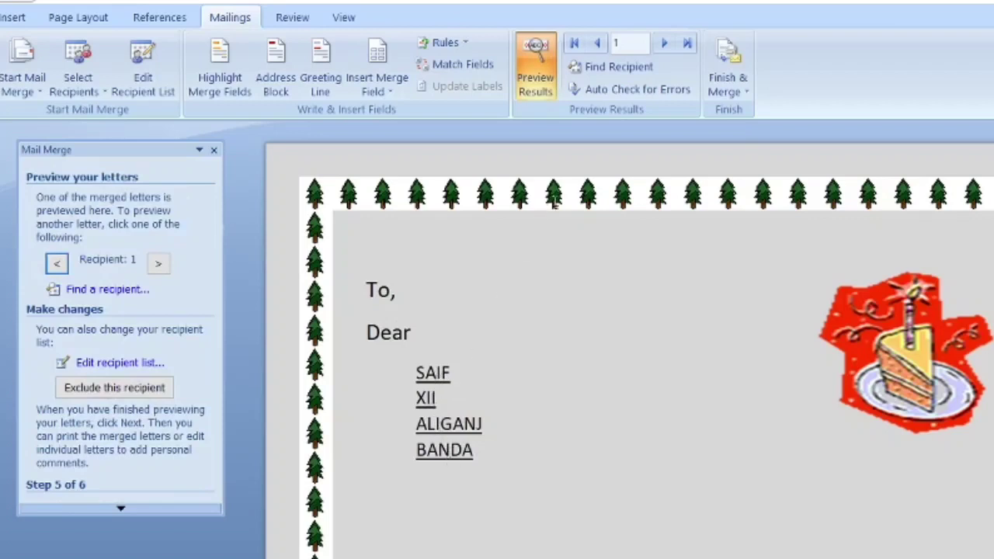
# Show the merged invitation for recipient 2.
pyautogui.click(158, 265)
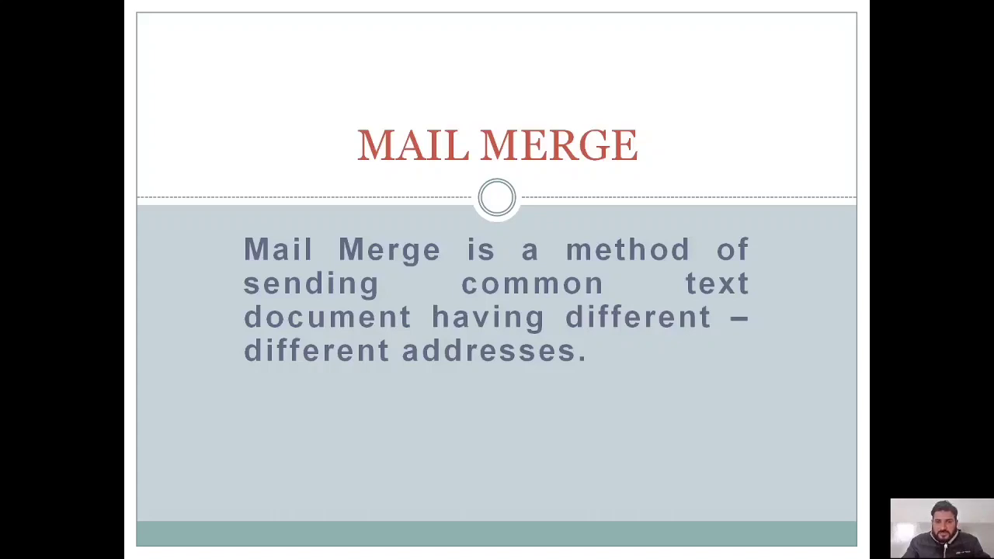
# Switch briefly to the whiteboard, then advance the slide show to Mail Merge Components.
pyautogui.hotkey('alt', 'Tab')
pyautogui.hotkey('alt', 'Tab')
pyautogui.hotkey('alt', 'Tab')
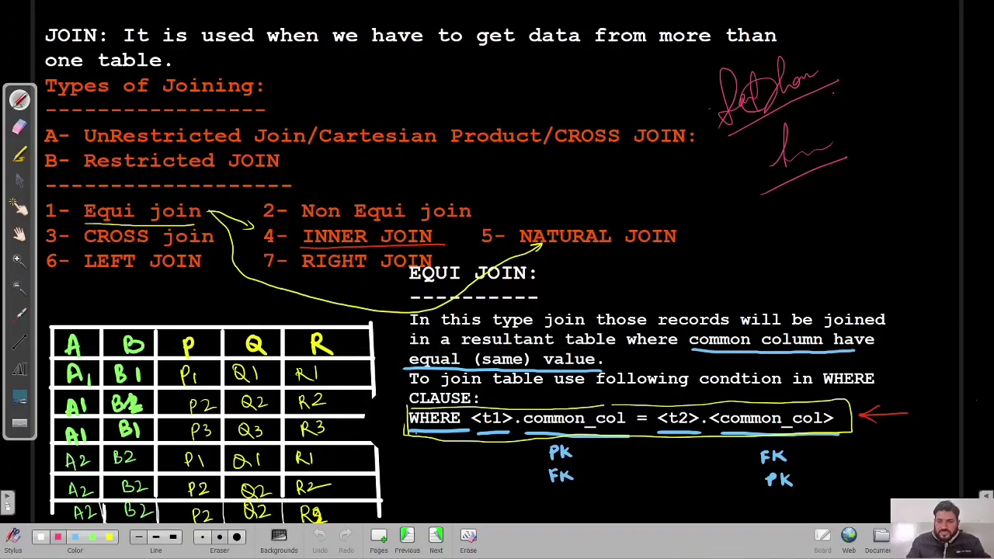
pyautogui.hotkey('alt', 'Tab')
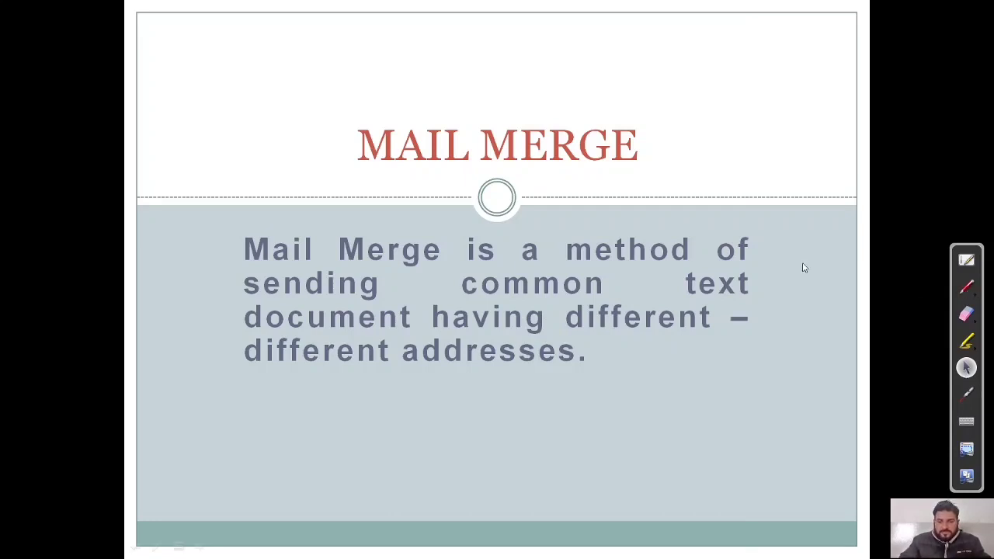
pyautogui.click(499, 212)
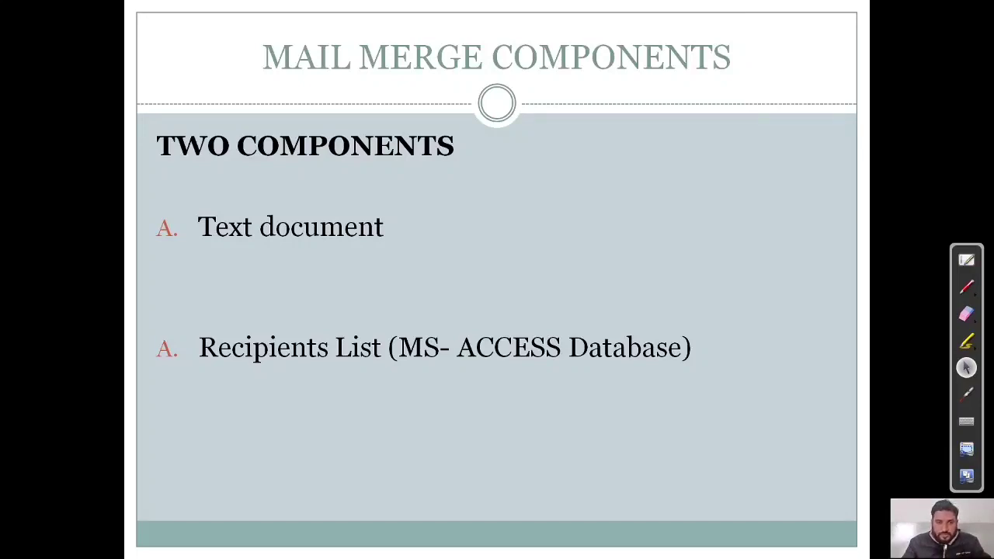
# Advance to the 'Mail merge – using Wizard' slide listing the six merging steps.
pyautogui.press('Right')
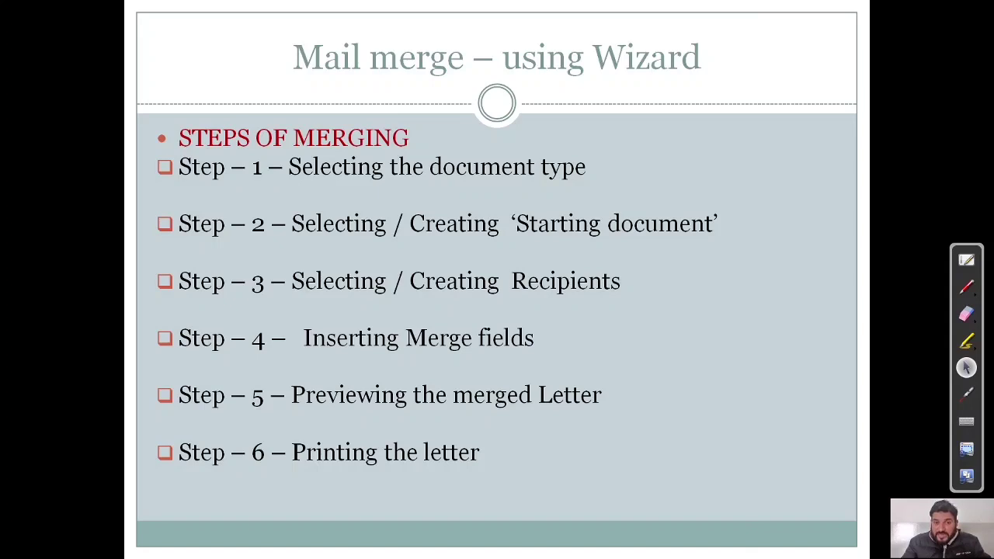
# Bring the Invitation - Microsoft Word window to the front.
pyautogui.hotkey('alt', 'Tab')
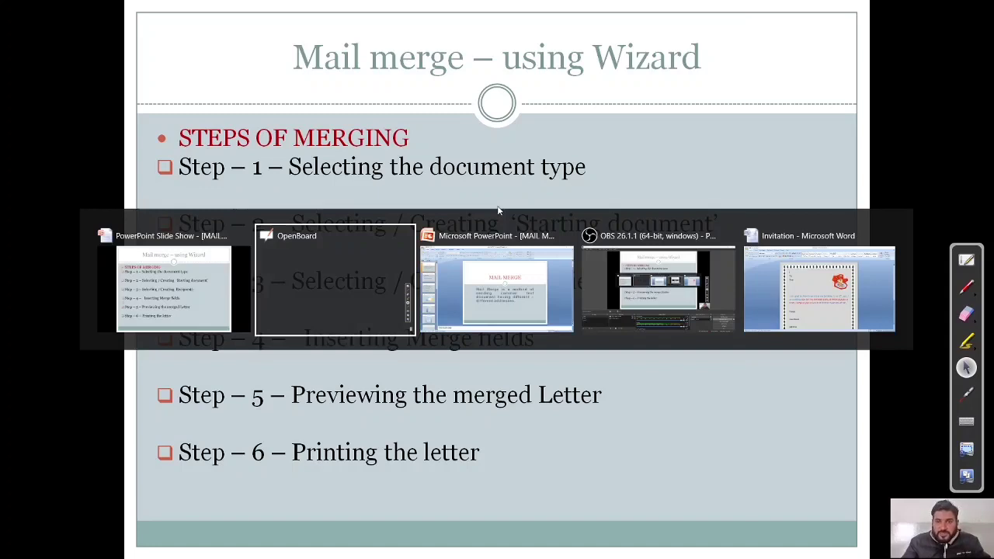
pyautogui.hotkey('alt', 'Tab')
pyautogui.hotkey('alt', 'Tab')
pyautogui.hotkey('alt', 'Tab')
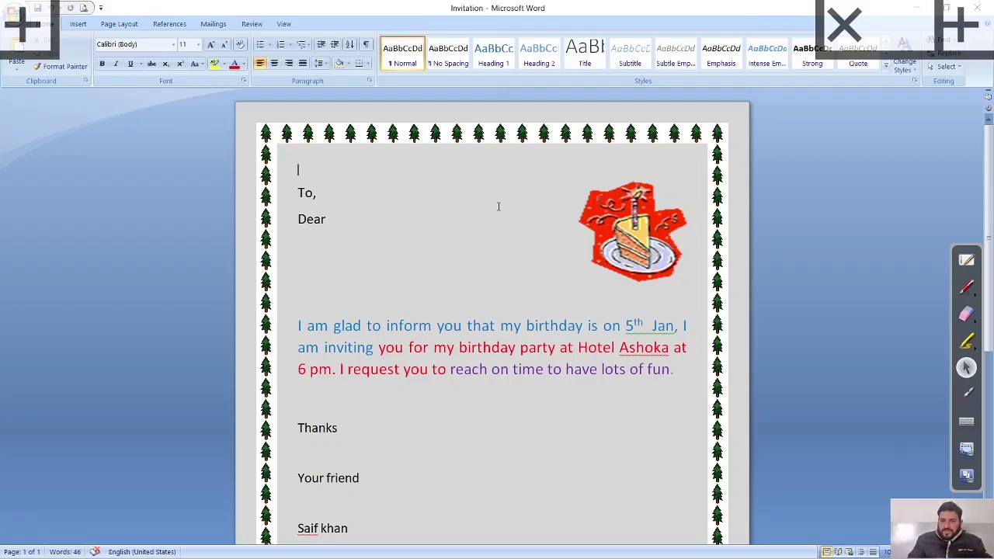
pyautogui.click(966, 287)
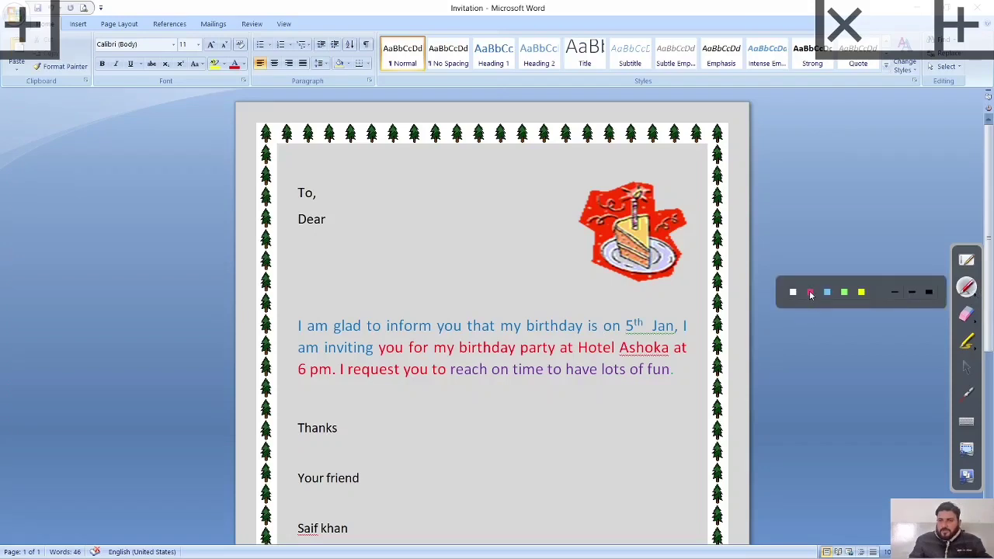
pyautogui.click(810, 293)
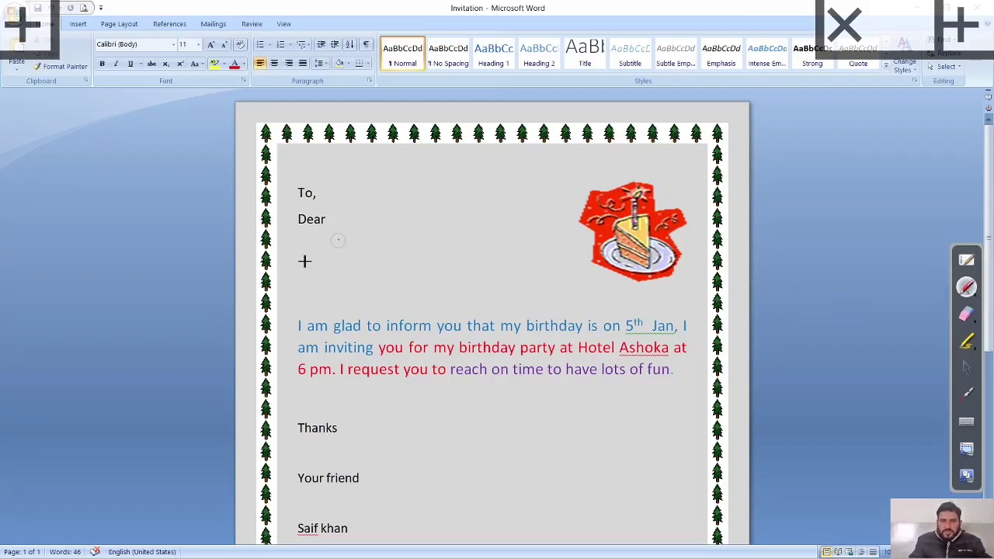
pyautogui.moveTo(296, 251); pyautogui.dragTo(402, 238)
pyautogui.moveTo(299, 275); pyautogui.dragTo(383, 273)
pyautogui.moveTo(296, 301); pyautogui.dragTo(396, 299)
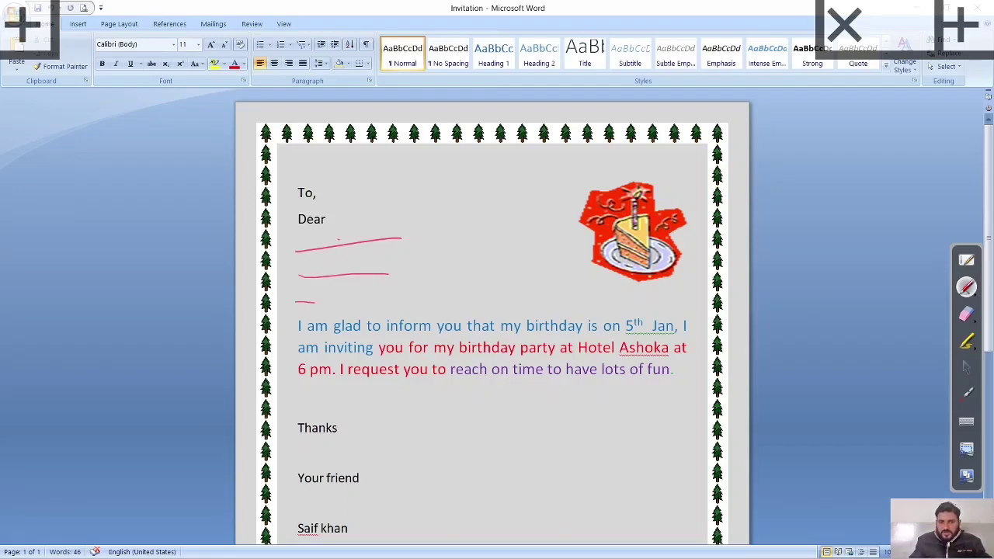
pyautogui.moveTo(328, 245); pyautogui.dragTo(379, 231)
pyautogui.moveTo(337, 269); pyautogui.dragTo(384, 264)
pyautogui.moveTo(346, 295)
pyautogui.mouseDown()
pyautogui.moveTo(338, 306)
pyautogui.moveTo(351, 304)
pyautogui.mouseUp()
pyautogui.moveTo(355, 289); pyautogui.dragTo(376, 312)
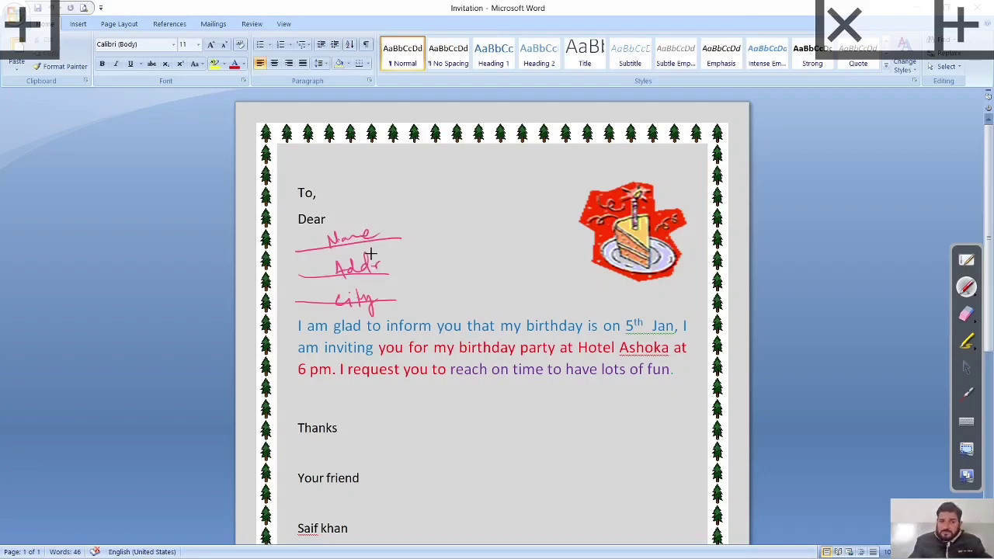
pyautogui.click(971, 322)
pyautogui.click(932, 326)
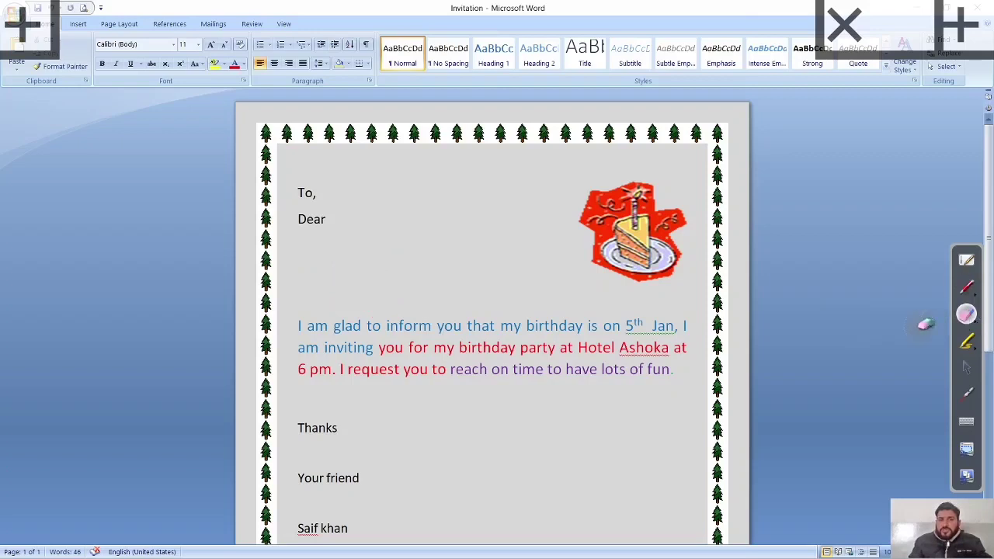
pyautogui.click(966, 367)
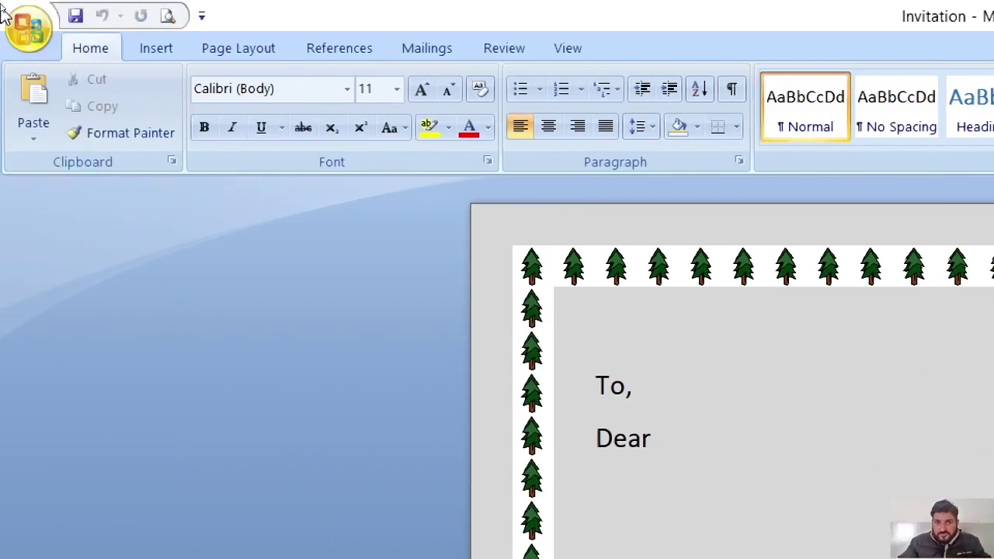
# Launch the Step by Step Mail Merge Wizard from Mailings > Start Mail Merge.
pyautogui.click(435, 49)
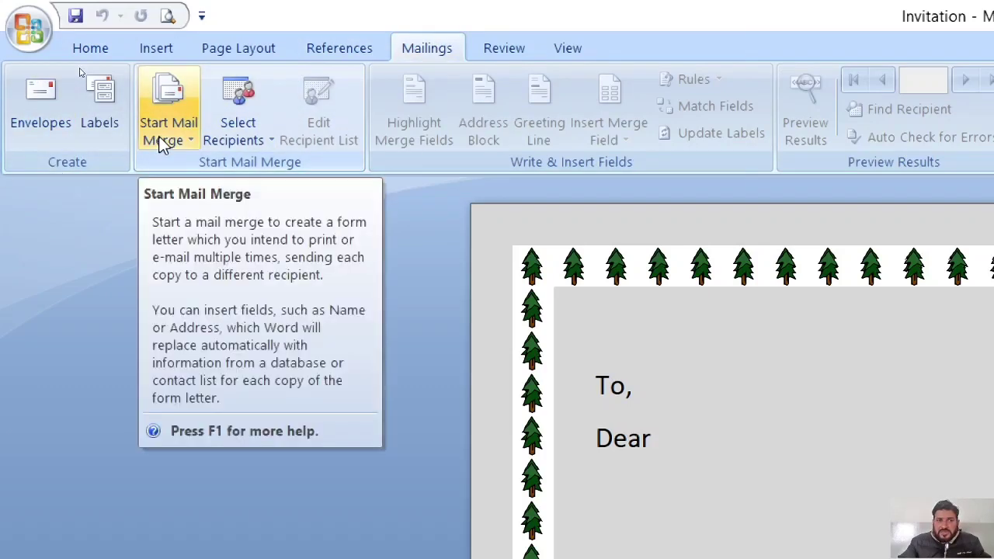
pyautogui.click(161, 146)
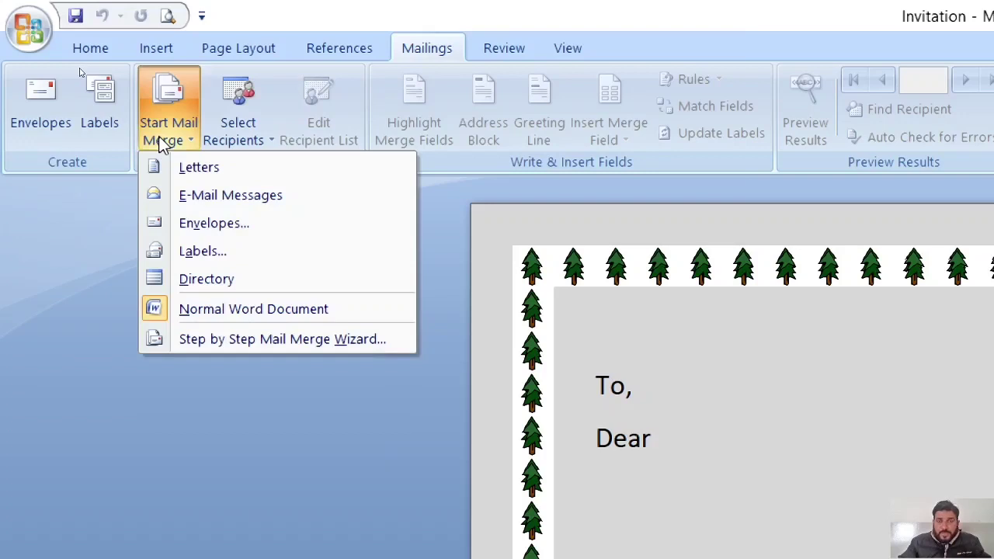
pyautogui.click(233, 348)
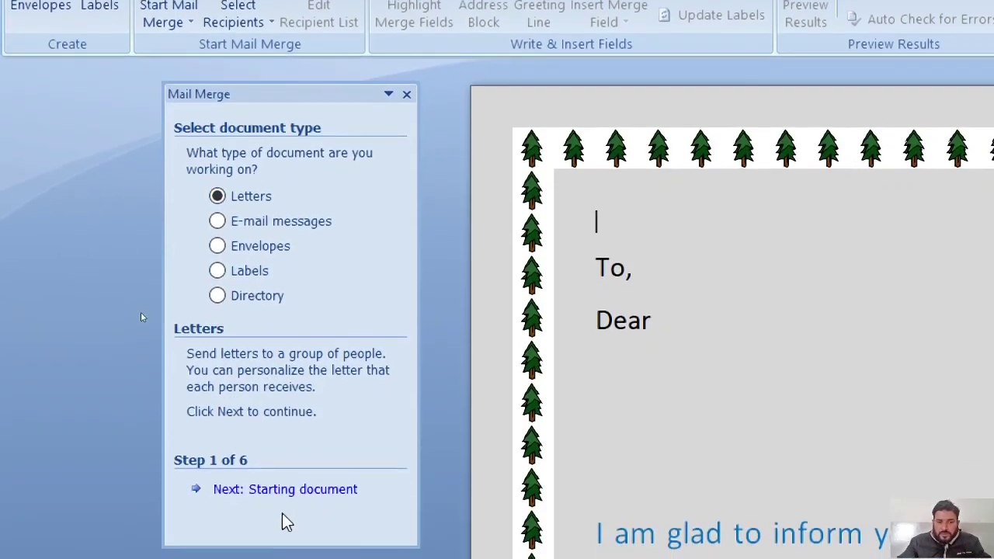
# Keep Use the current document as the starting document and reach recipient selection.
pyautogui.click(293, 491)
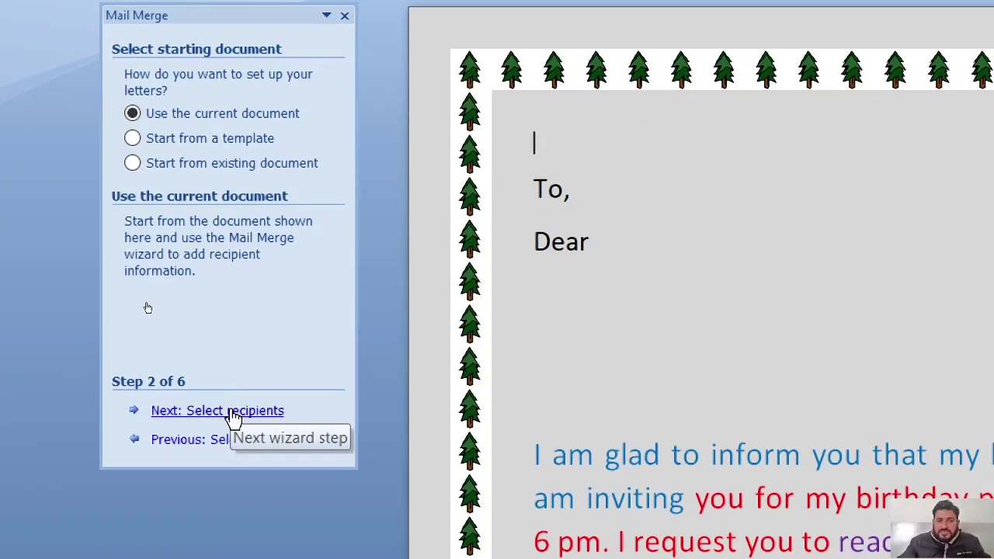
pyautogui.click(233, 417)
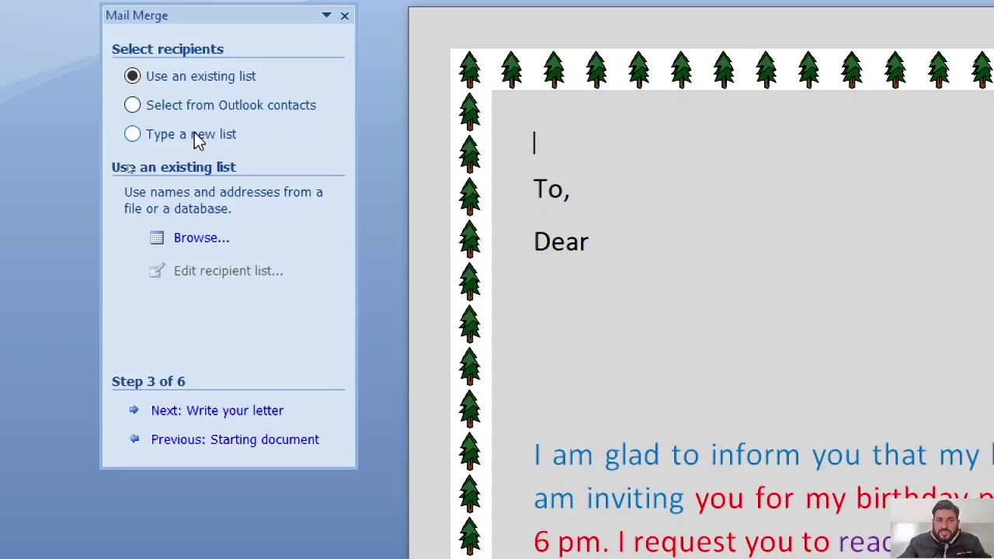
# Create a new typed recipient list and open Customize Columns in New Address List.
pyautogui.click(197, 133)
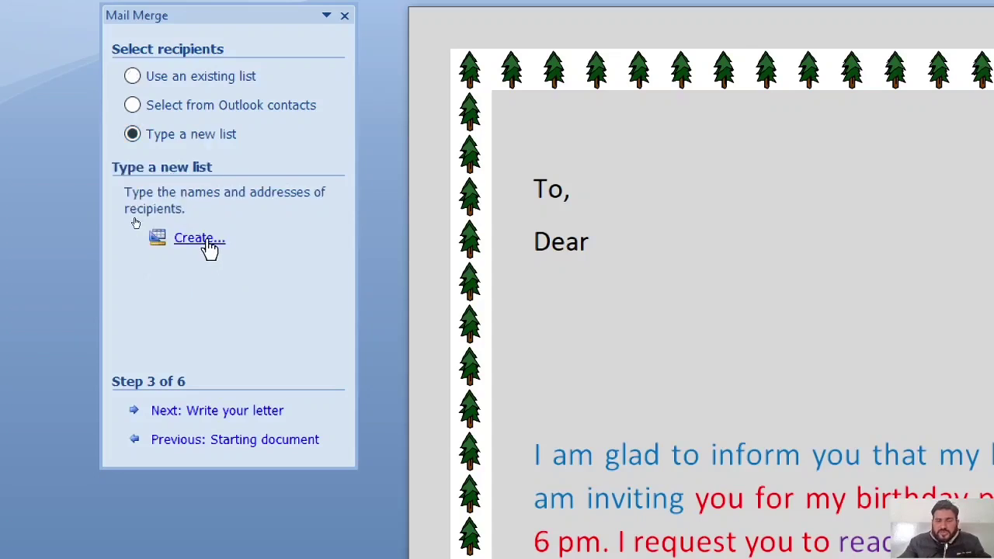
pyautogui.click(200, 238)
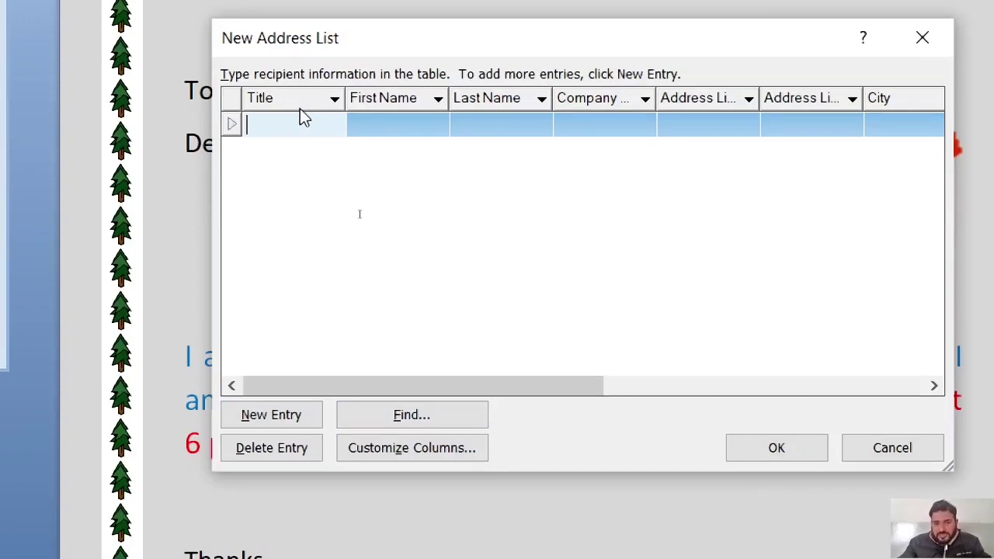
pyautogui.click(403, 451)
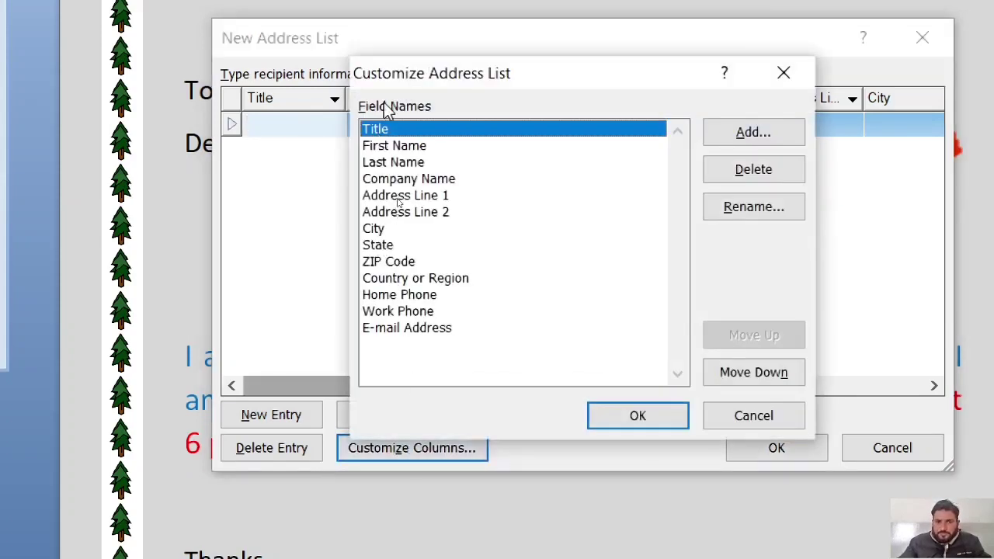
# Delete the Title, Company Name and Address Line 2 fields from the address list.
pyautogui.click(401, 148)
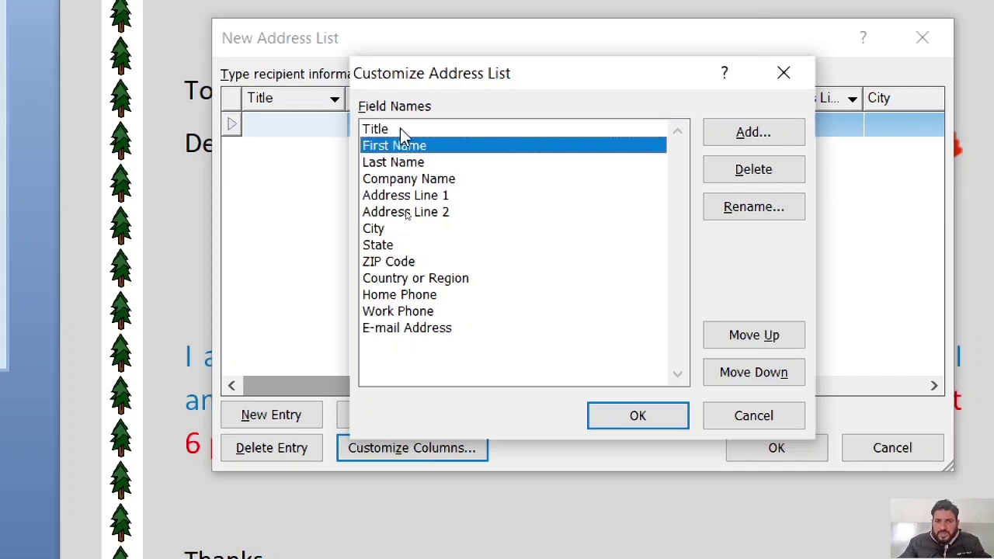
pyautogui.click(402, 130)
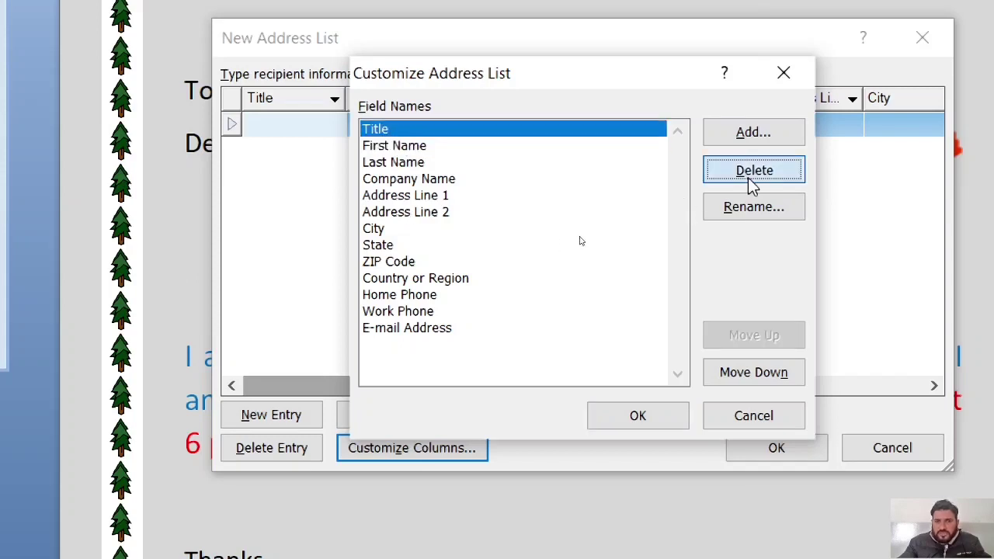
pyautogui.click(741, 180)
pyautogui.click(544, 343)
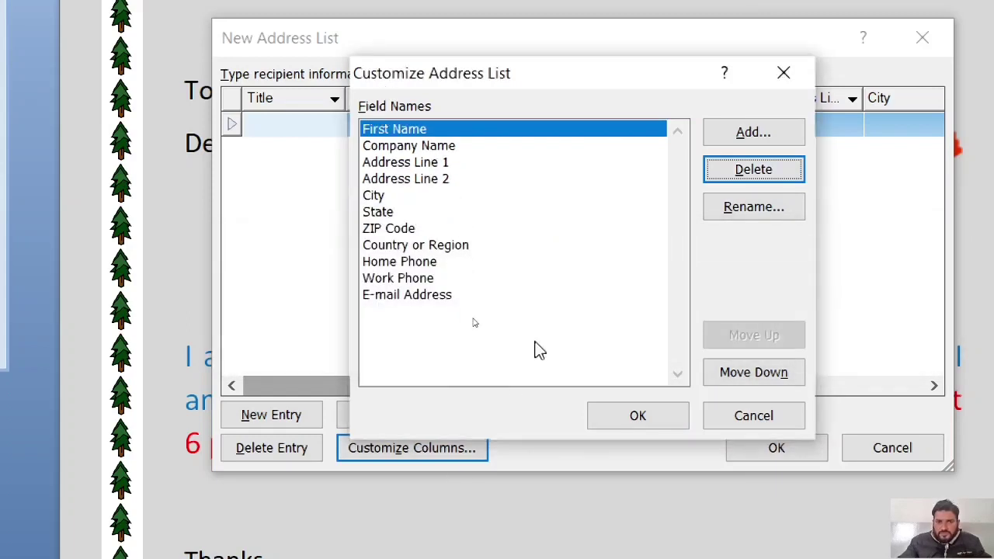
pyautogui.click(409, 147)
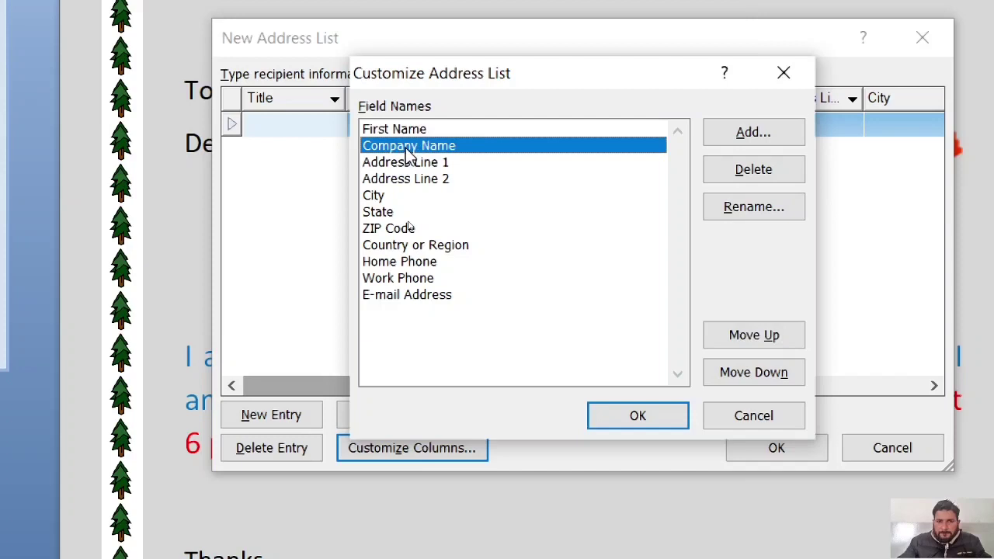
pyautogui.click(722, 171)
pyautogui.click(509, 339)
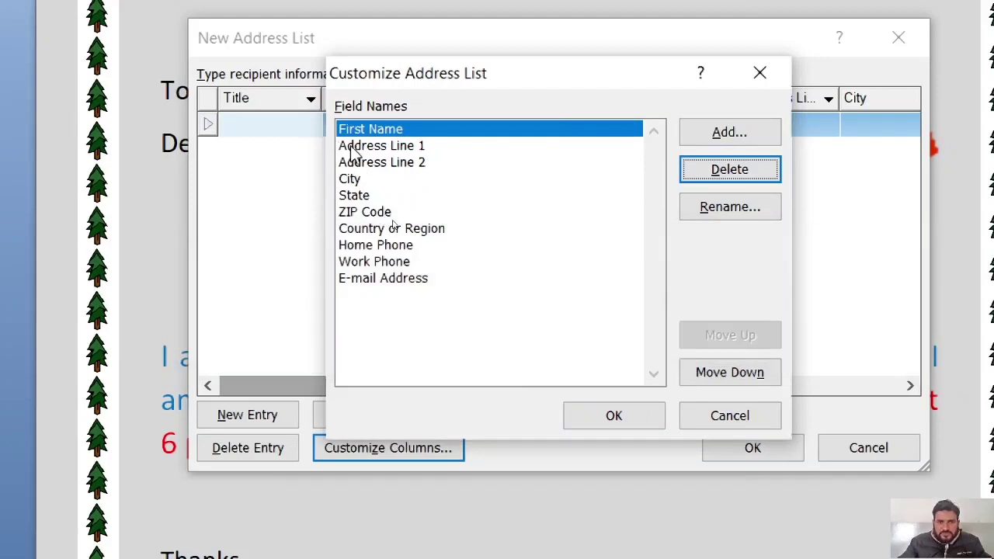
pyautogui.click(351, 148)
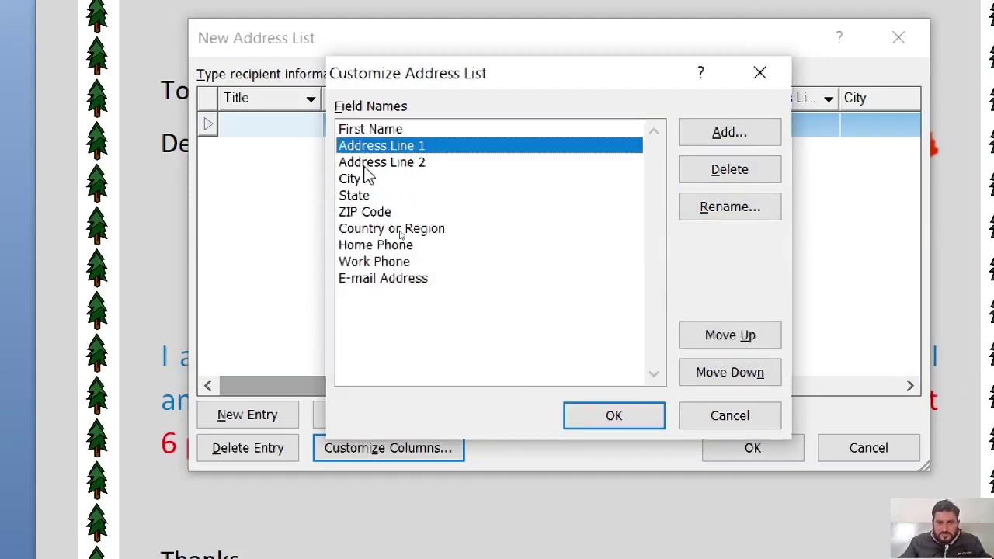
pyautogui.click(373, 165)
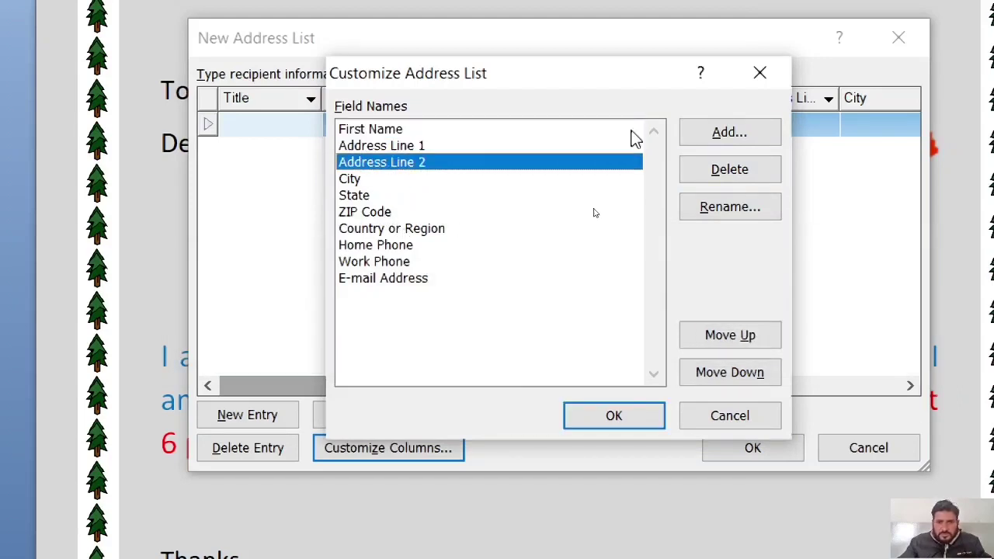
pyautogui.click(730, 169)
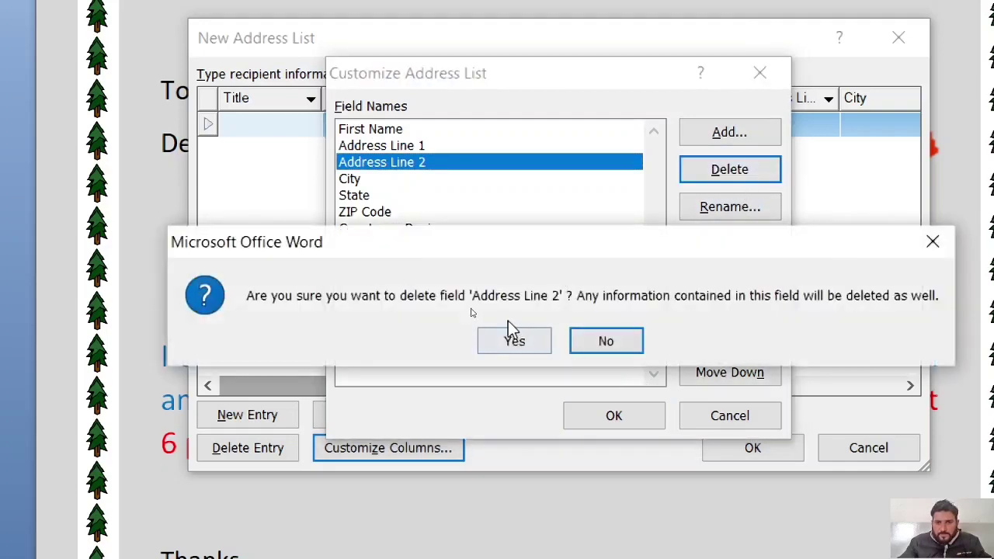
pyautogui.click(505, 341)
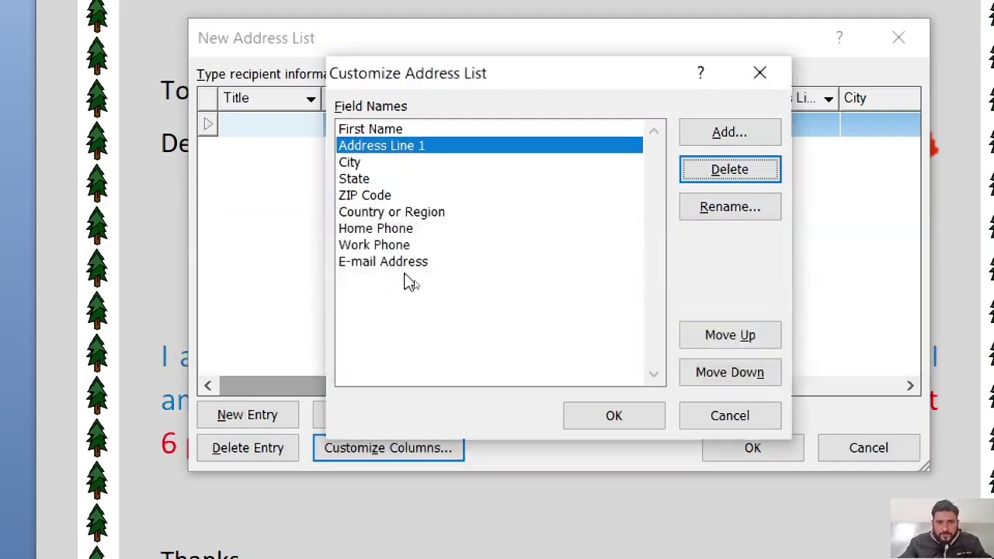
# Delete the State, ZIP Code and Country or Region fields.
pyautogui.click(359, 180)
pyautogui.click(730, 173)
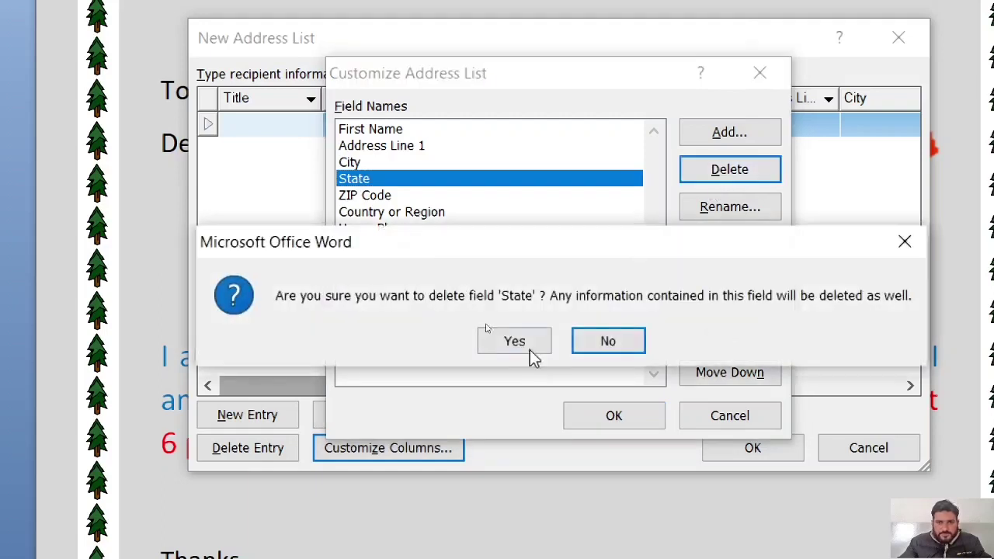
pyautogui.click(513, 345)
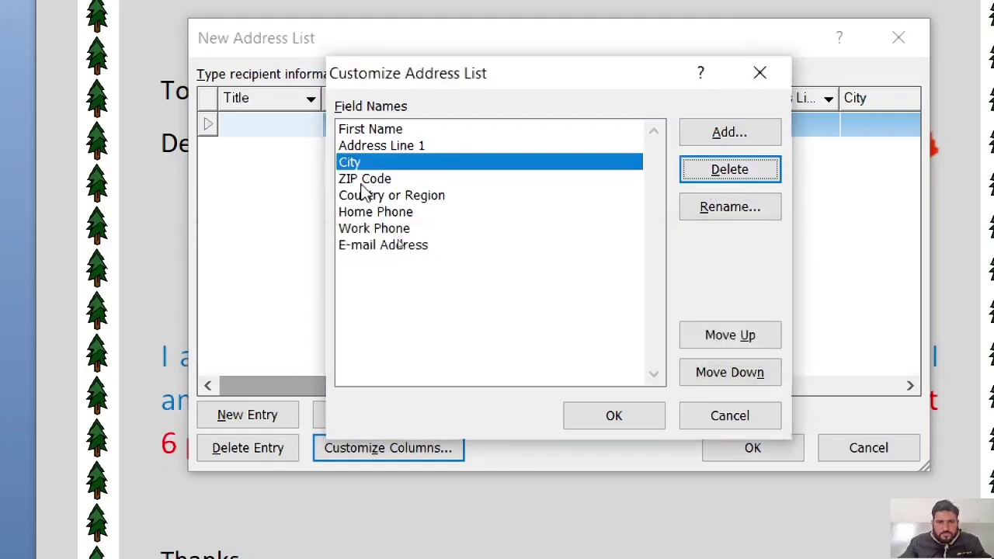
pyautogui.click(363, 181)
pyautogui.click(744, 174)
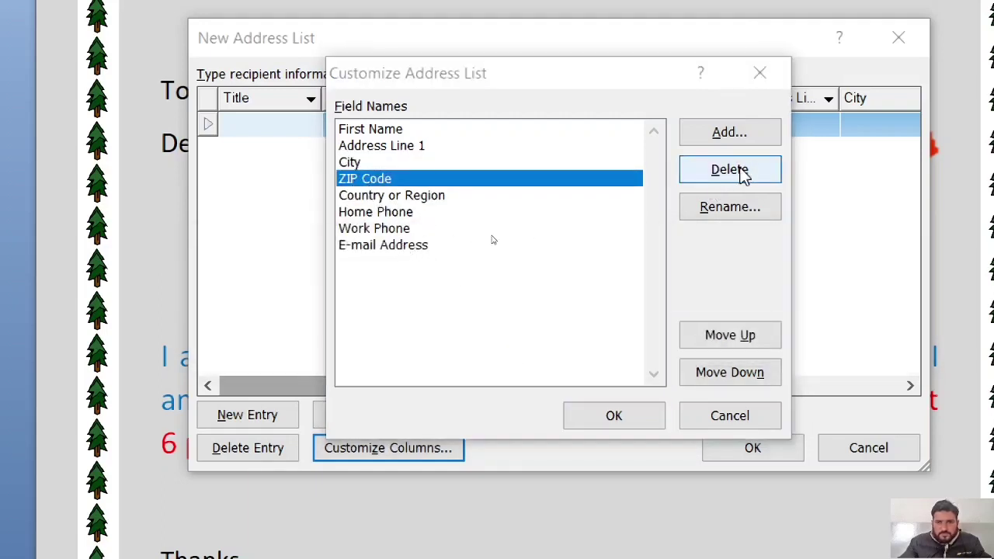
pyautogui.click(515, 342)
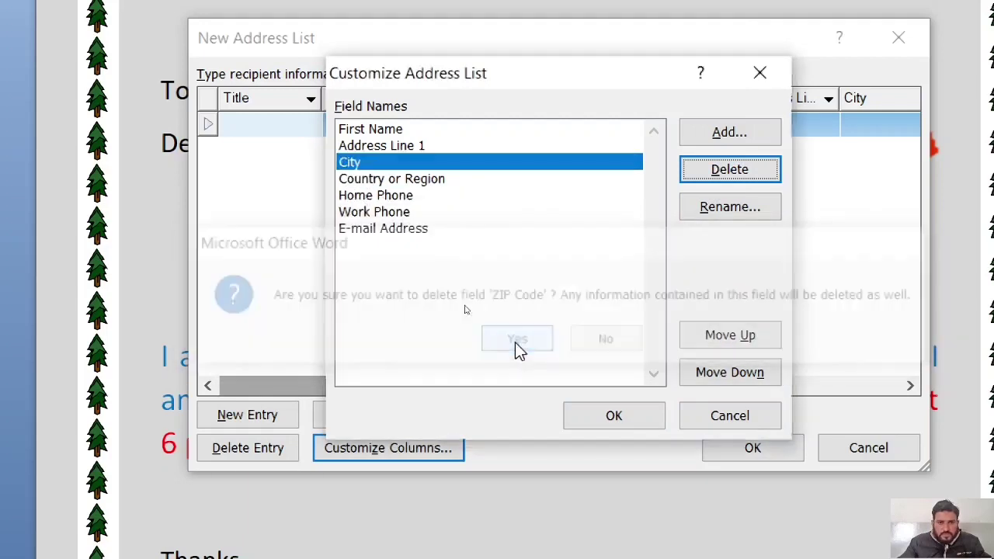
pyautogui.click(360, 180)
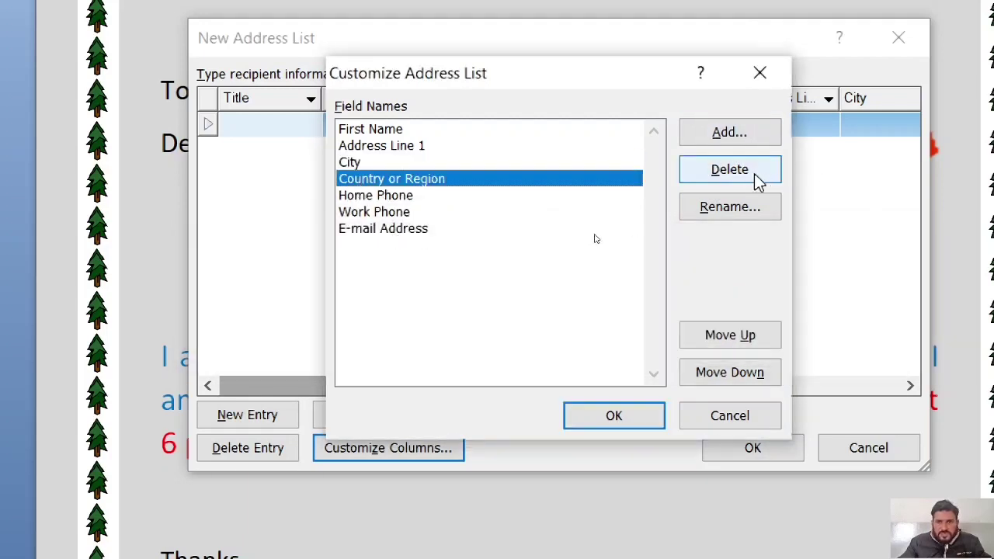
pyautogui.click(752, 175)
pyautogui.click(515, 340)
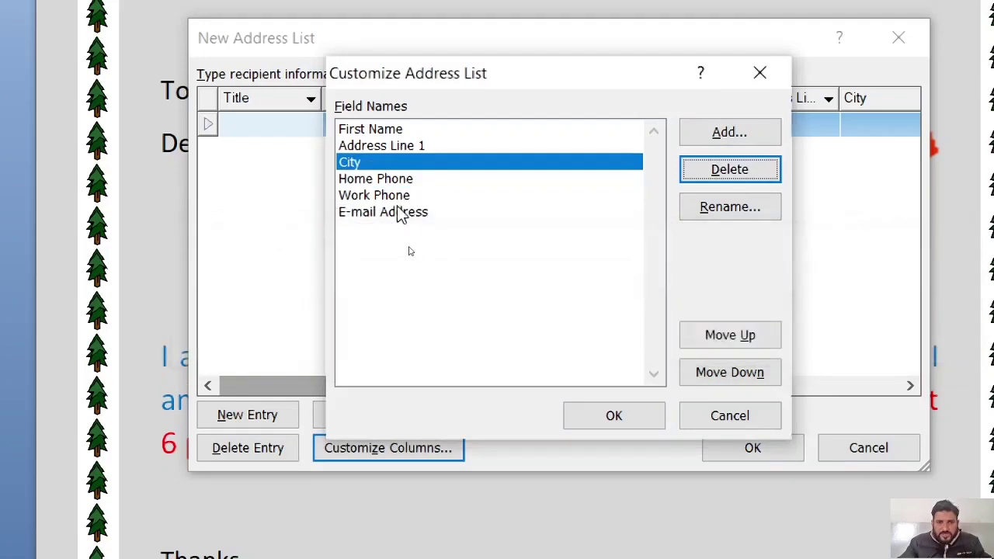
# Delete the Home Phone, Work Phone and E-mail Address fields and apply the changes.
pyautogui.click(356, 179)
pyautogui.click(746, 171)
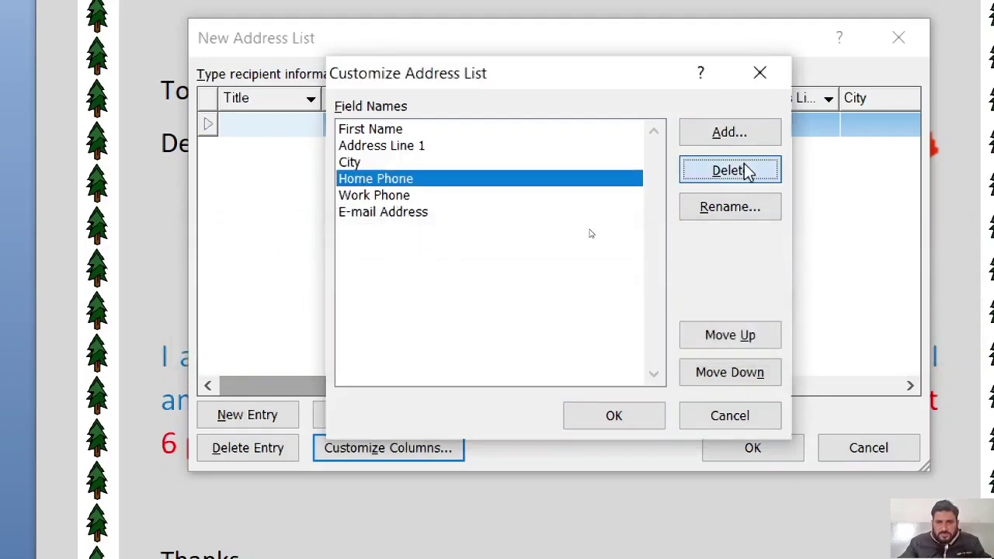
pyautogui.click(501, 347)
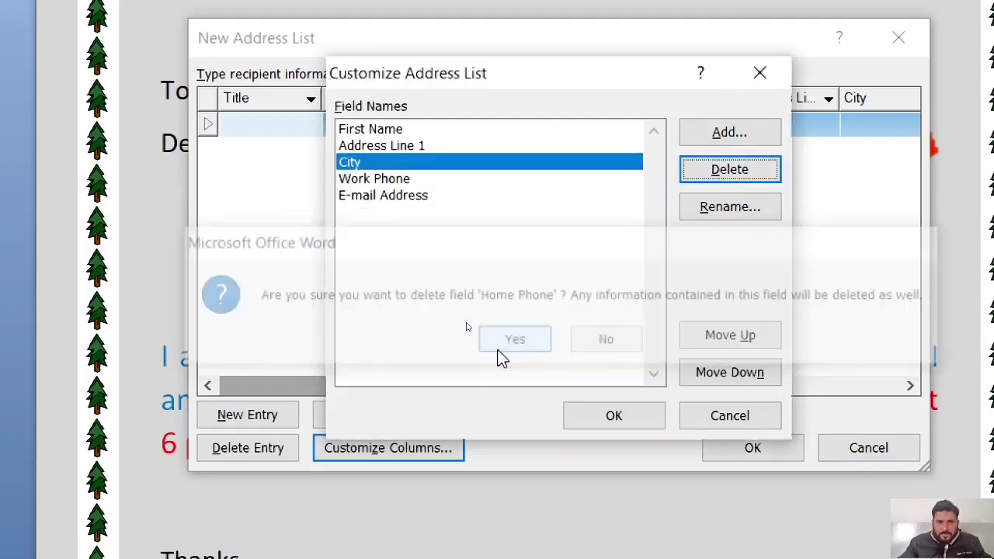
pyautogui.click(383, 180)
pyautogui.click(706, 177)
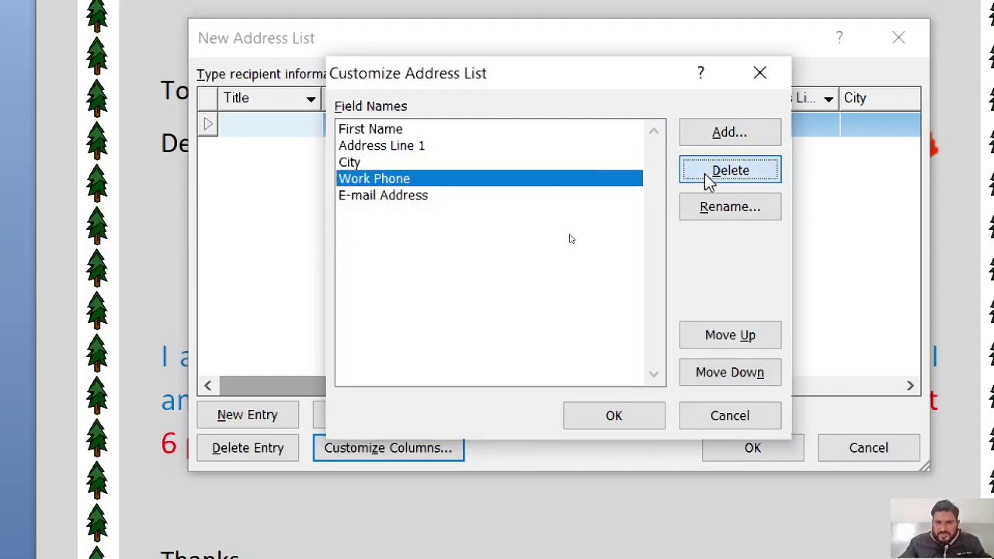
pyautogui.click(517, 342)
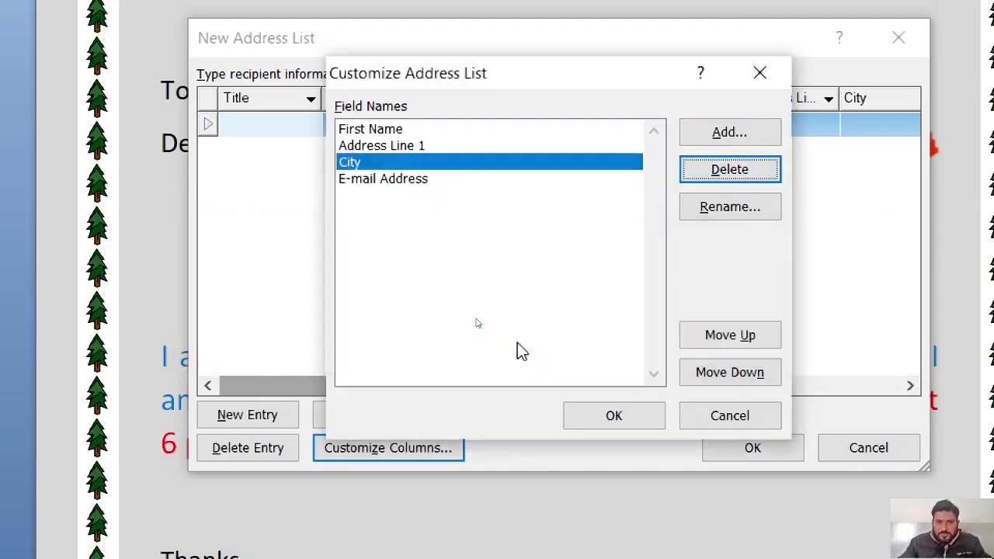
pyautogui.click(373, 180)
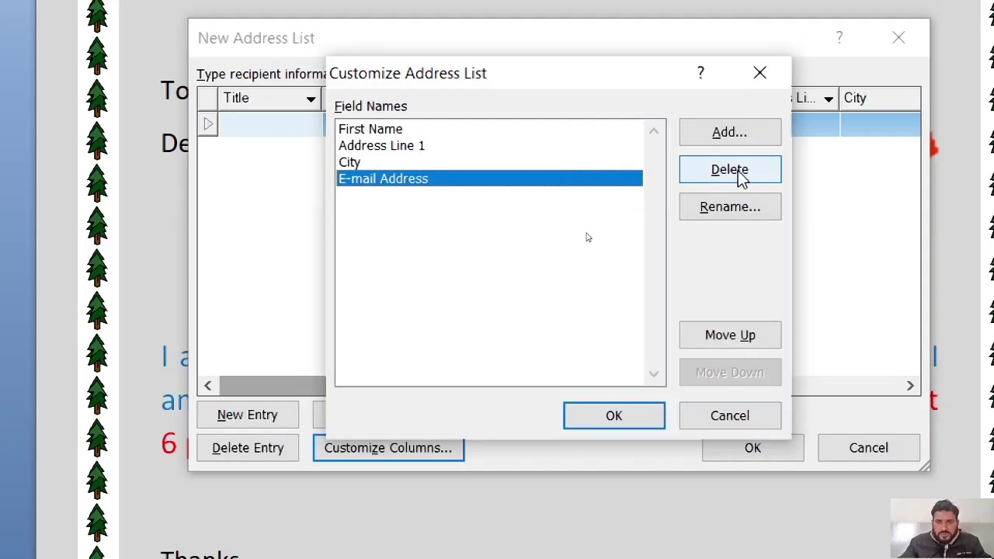
pyautogui.click(734, 176)
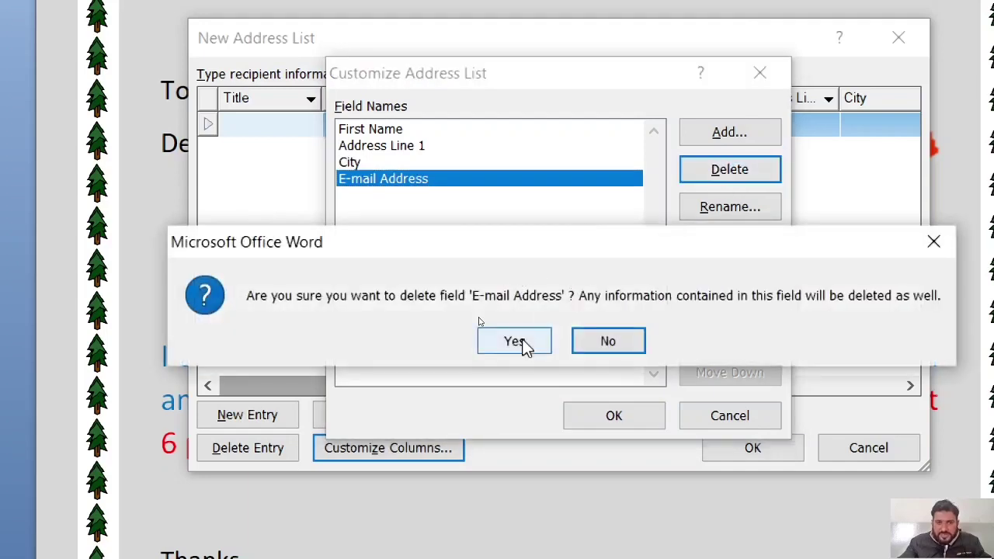
pyautogui.click(523, 342)
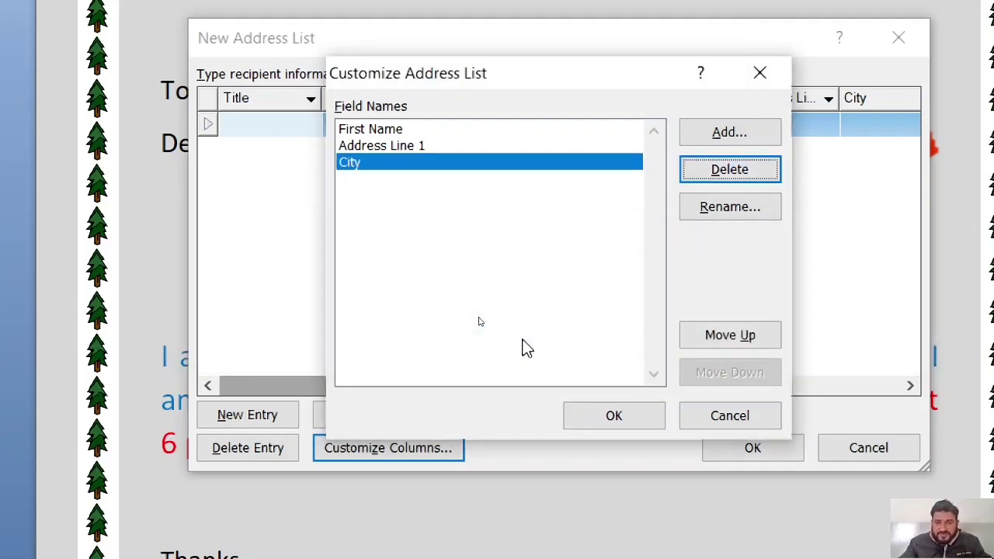
pyautogui.click(616, 420)
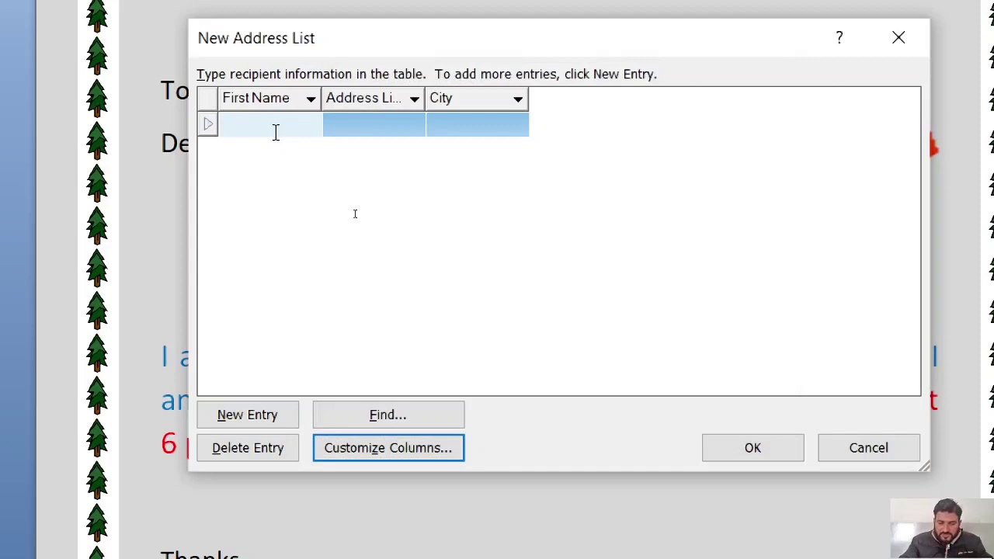
# Enter the first recipient's first name, address and city, then the second recipient's first name.
pyautogui.write('SAIF')
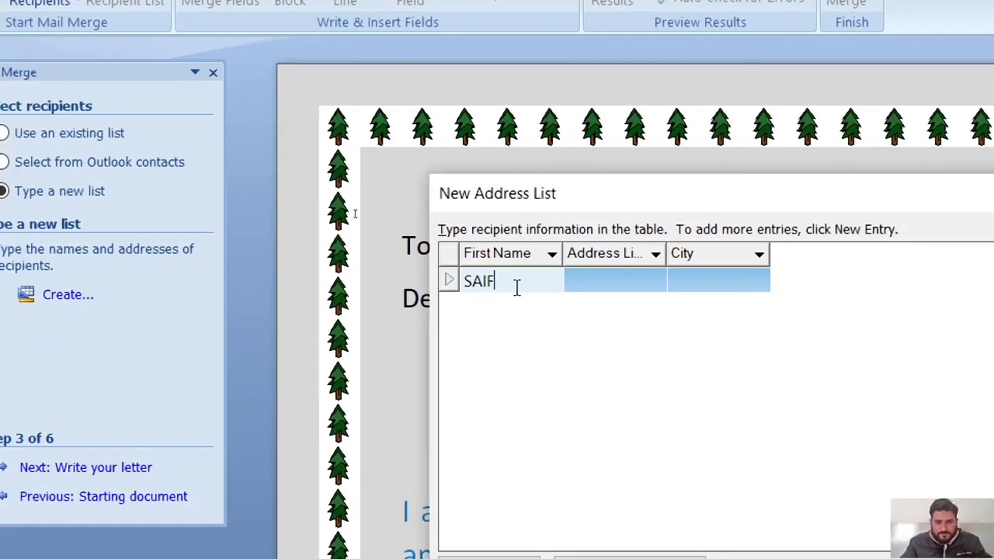
pyautogui.press('Tab')
pyautogui.write('ALIGANJ')
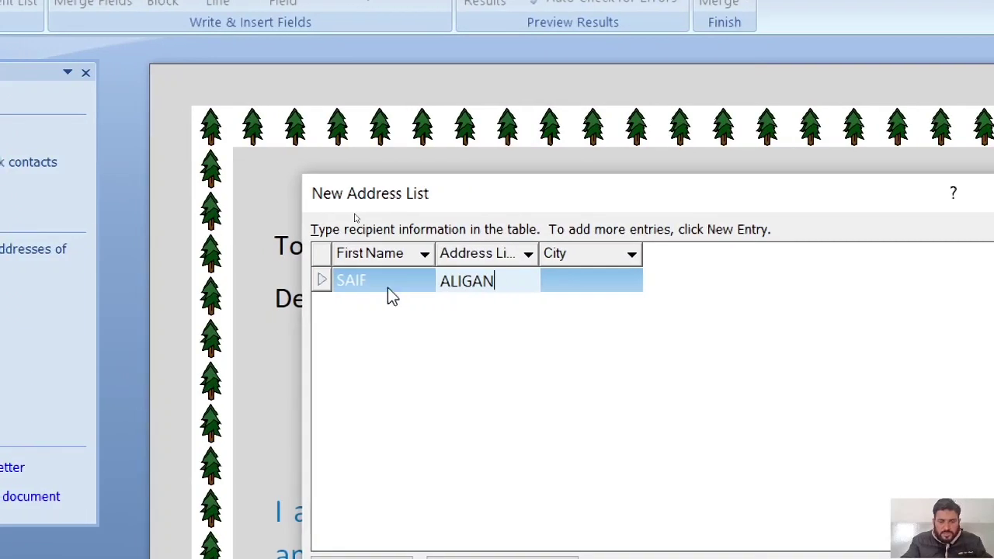
pyautogui.press('Tab')
pyautogui.write('BA')
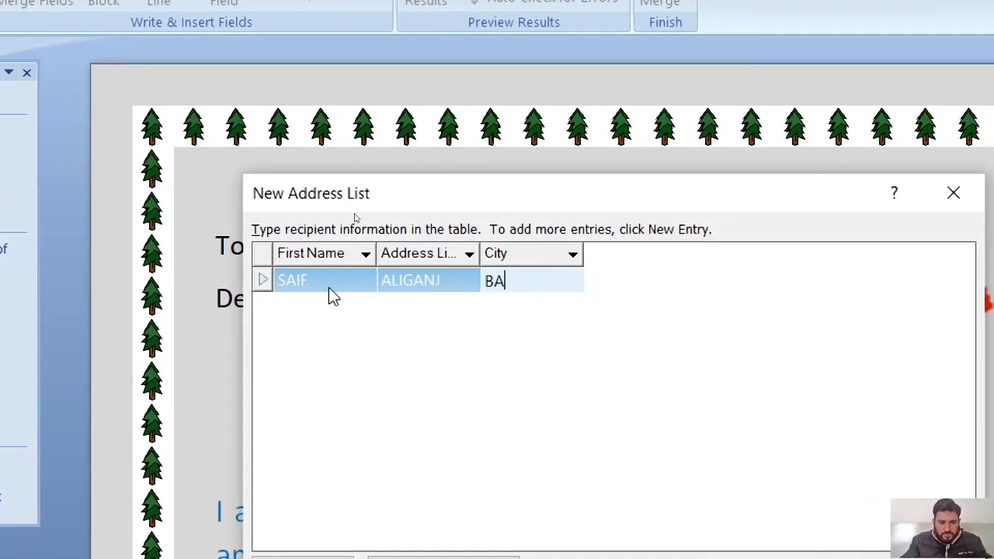
pyautogui.write('NDA')
pyautogui.press('Tab')
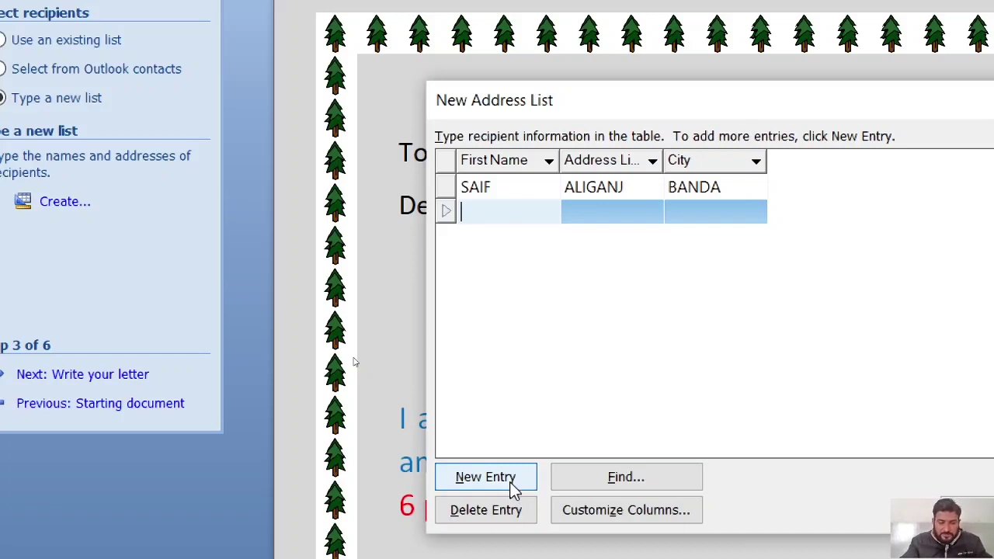
pyautogui.write('OSHIN')
pyautogui.press('Tab')
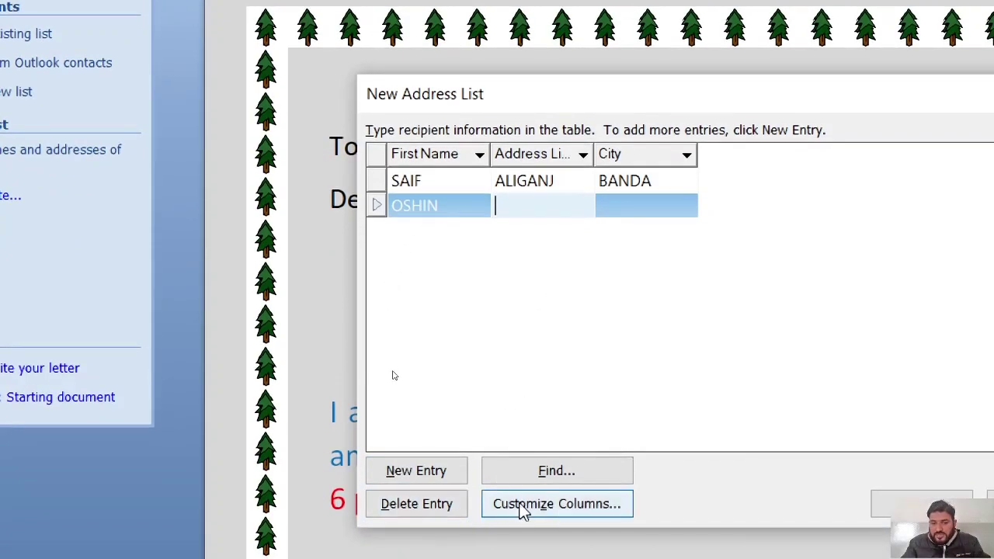
# Add a new CLASS field to the recipient list columns, right after First Name.
pyautogui.click(524, 505)
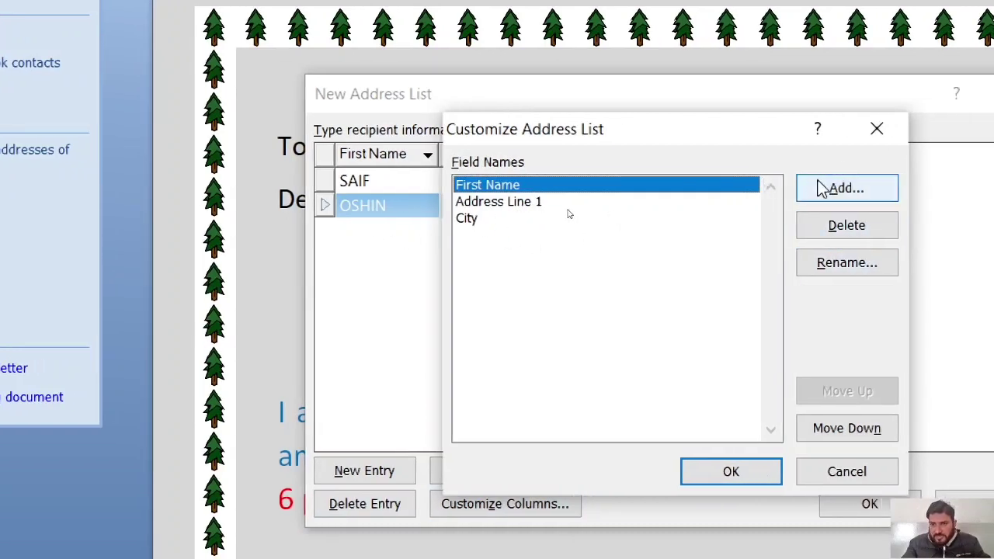
pyautogui.click(856, 188)
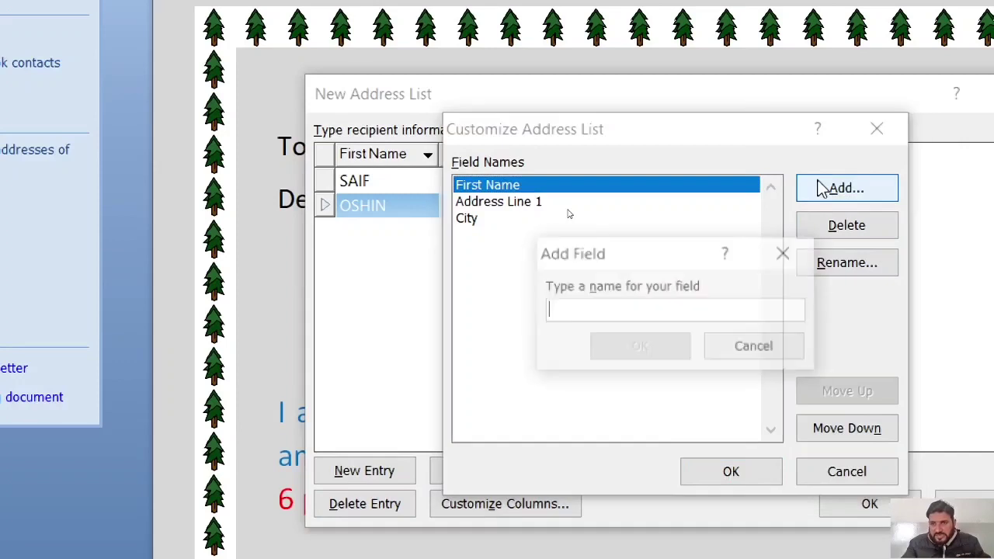
pyautogui.write('C')
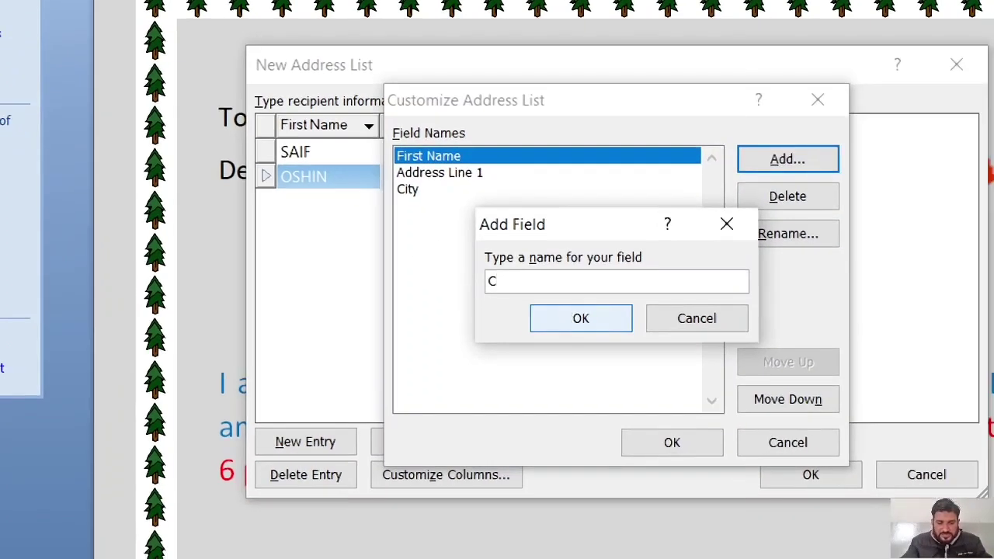
pyautogui.write('LASS')
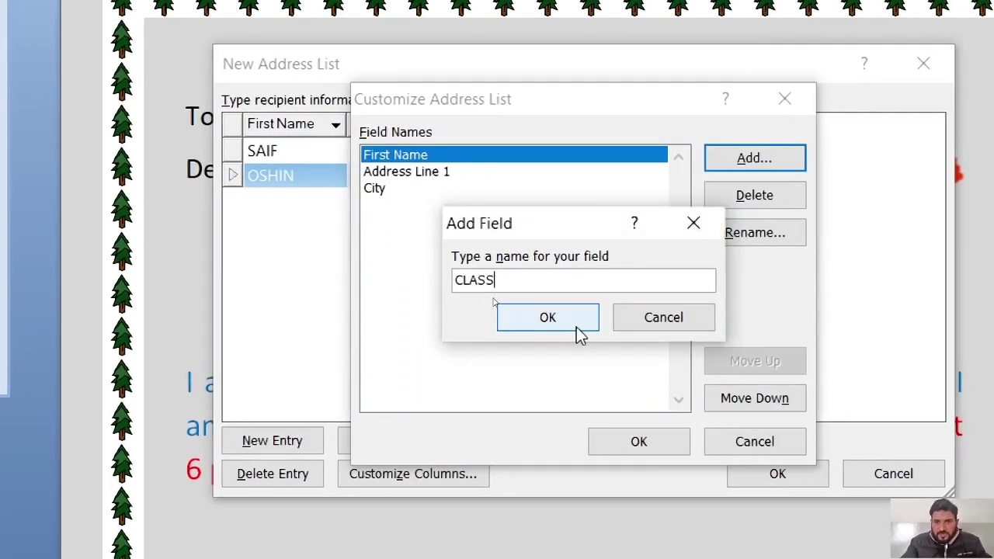
pyautogui.click(562, 322)
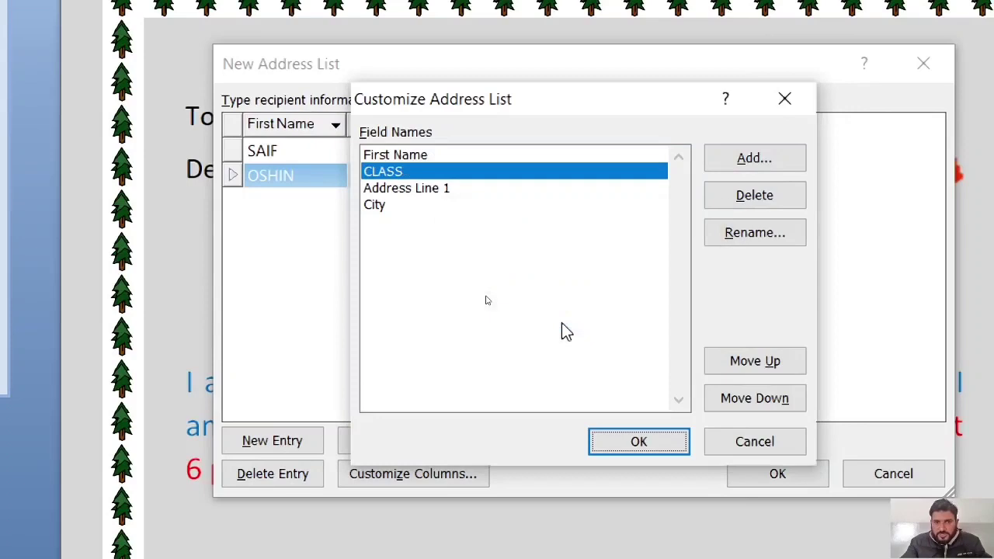
pyautogui.click(639, 442)
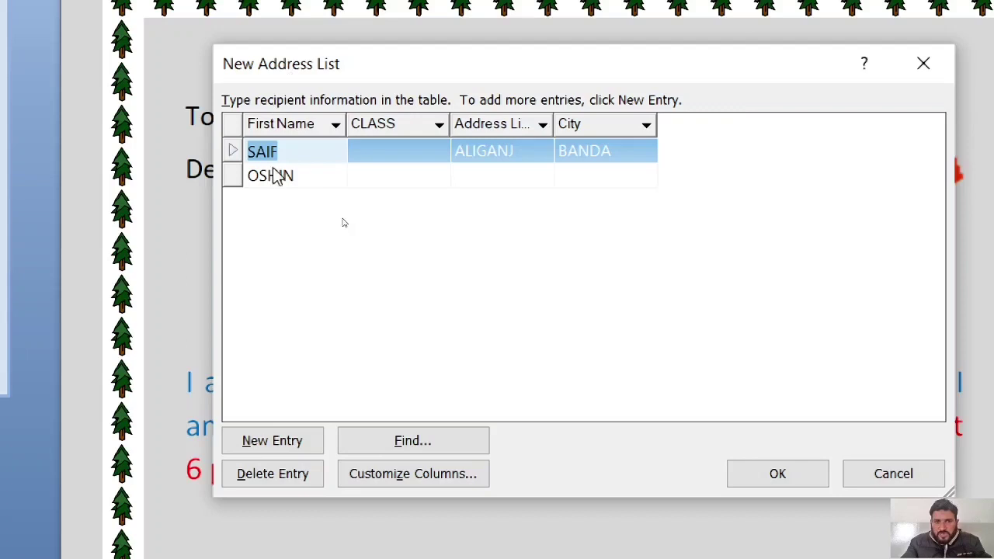
# Fill in class XII for the first recipient, and class IX A3, address and city ATARRA for the second.
pyautogui.click(397, 152)
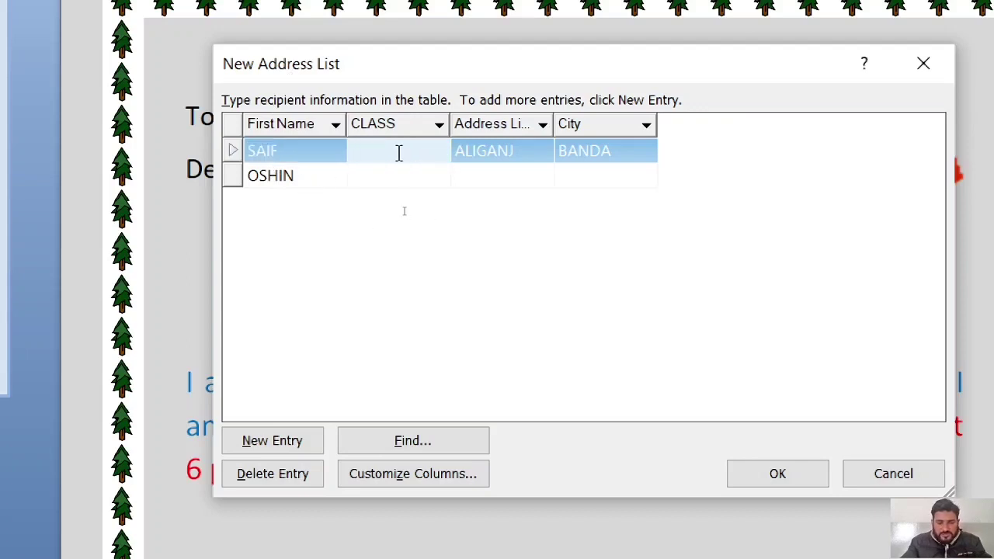
pyautogui.write('XII')
pyautogui.press('Tab')
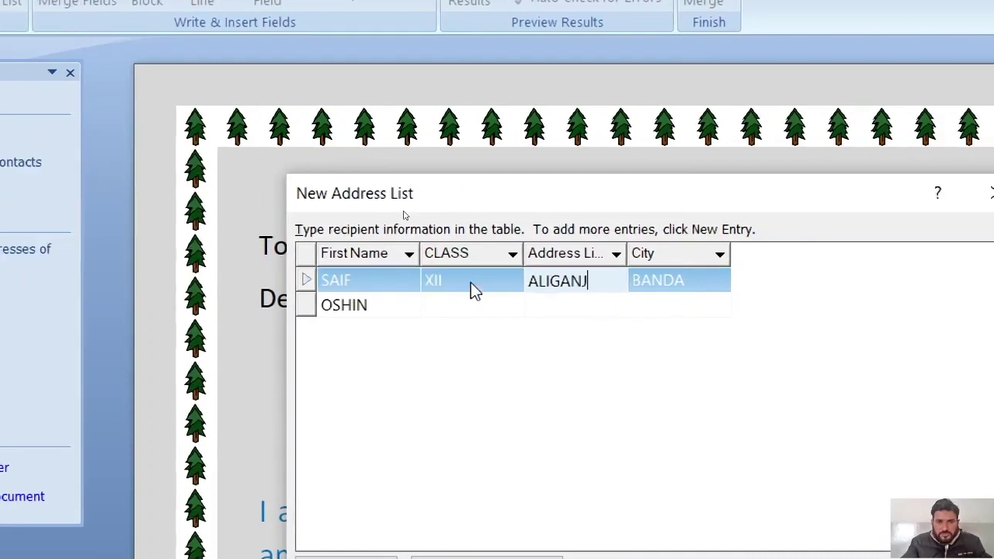
pyautogui.click(365, 304)
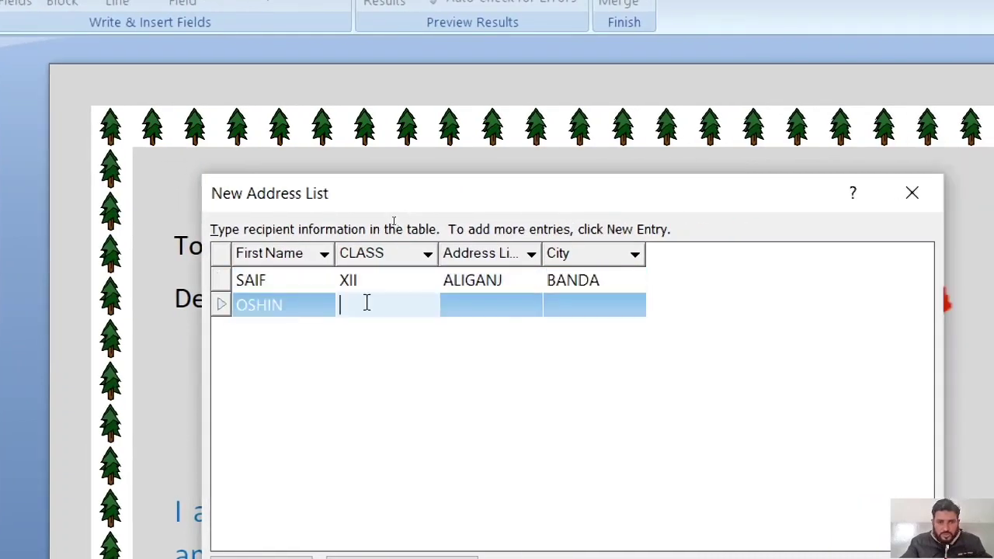
pyautogui.write('IX')
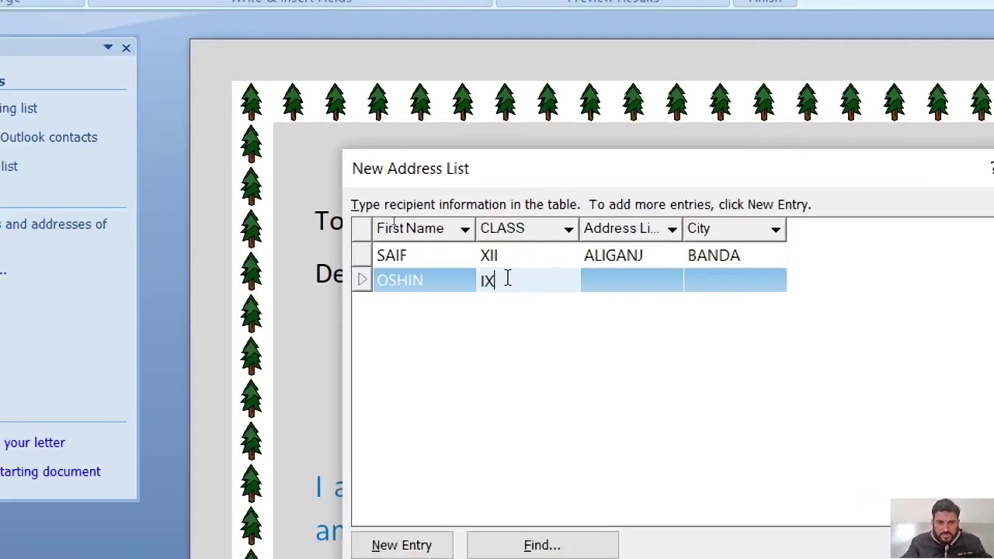
pyautogui.write(' A3')
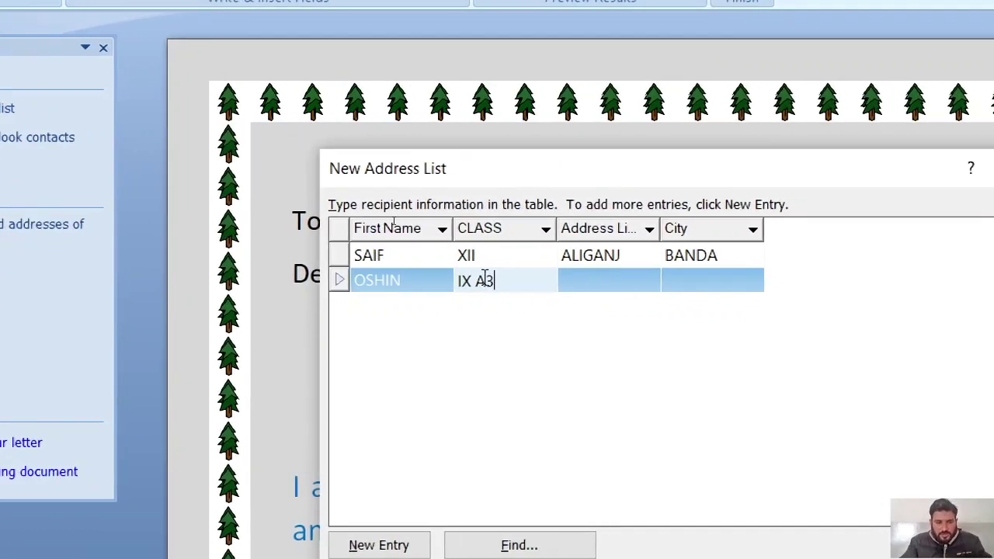
pyautogui.press('Tab')
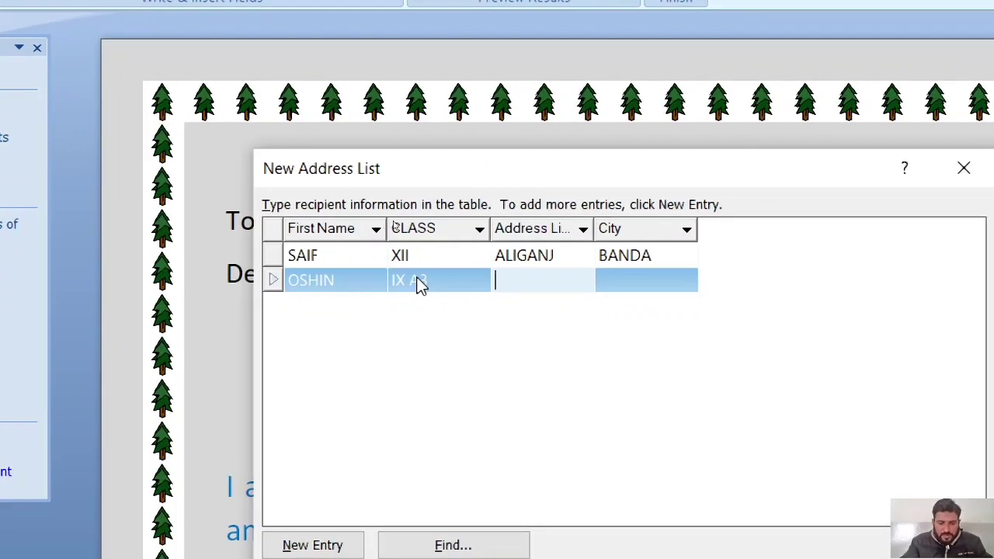
pyautogui.write('AWA')
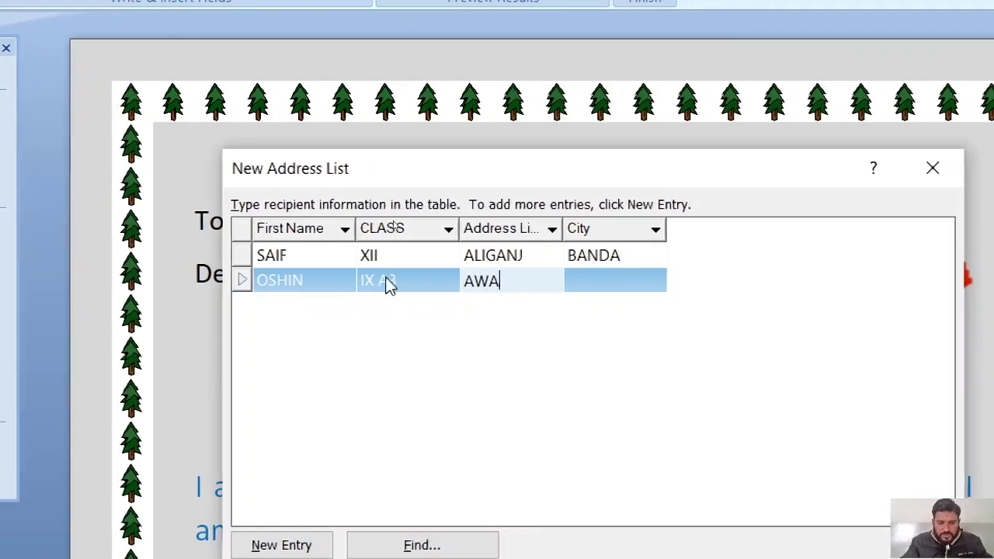
pyautogui.write('S VIKAS')
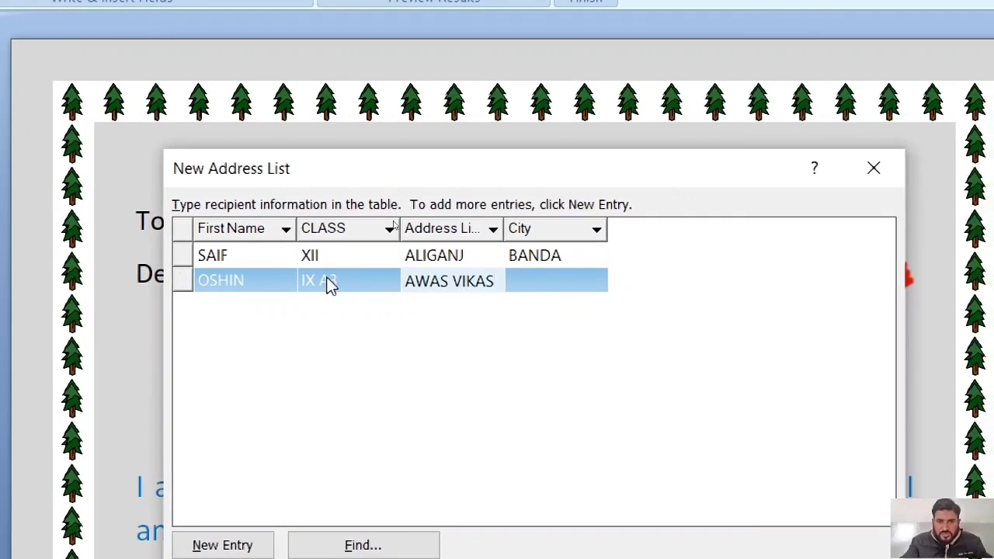
pyautogui.press('Tab')
pyautogui.write('A')
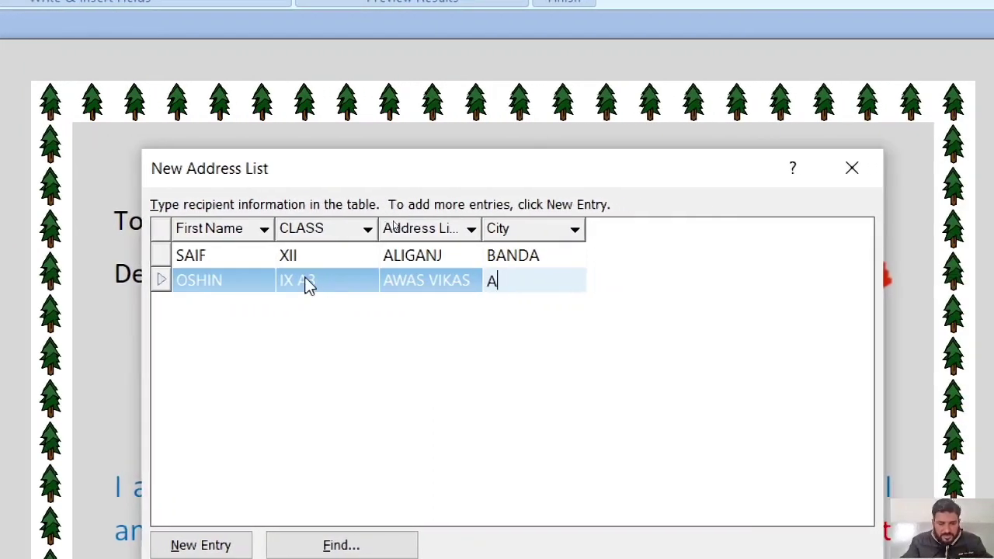
pyautogui.write('TARRA')
# Add a third recipient with class IX A1, an address, and city ATARRA.
pyautogui.press('Tab')
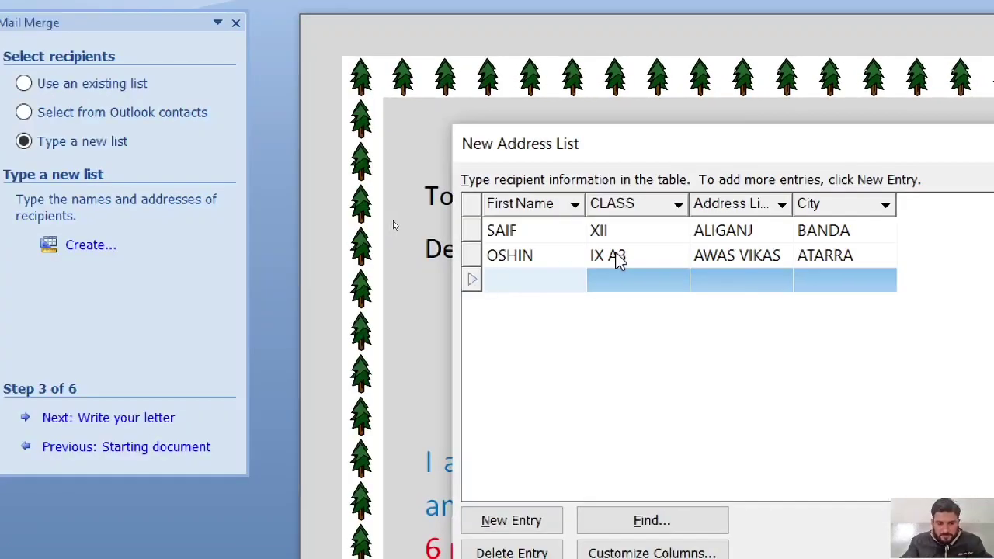
pyautogui.write('AMIT')
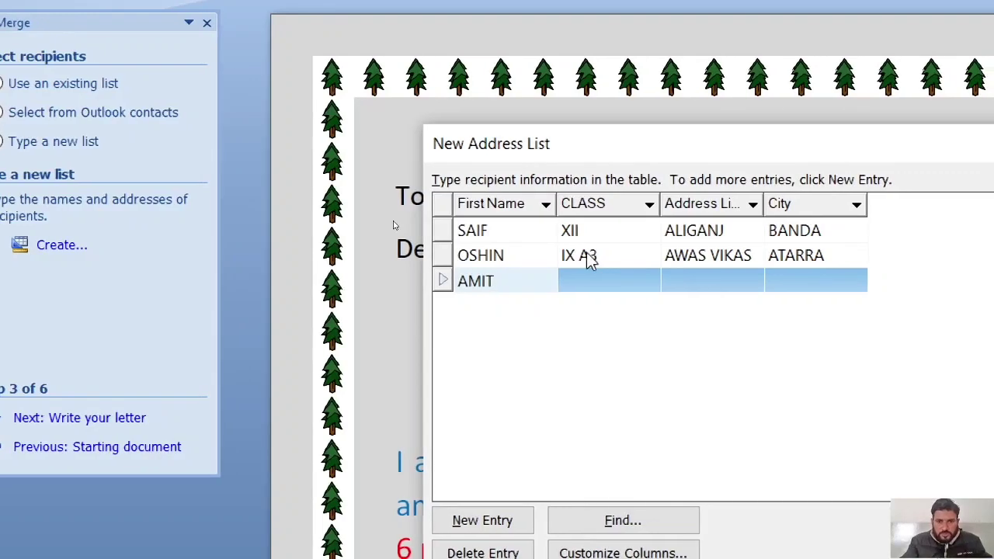
pyautogui.press('Tab')
pyautogui.write('I')
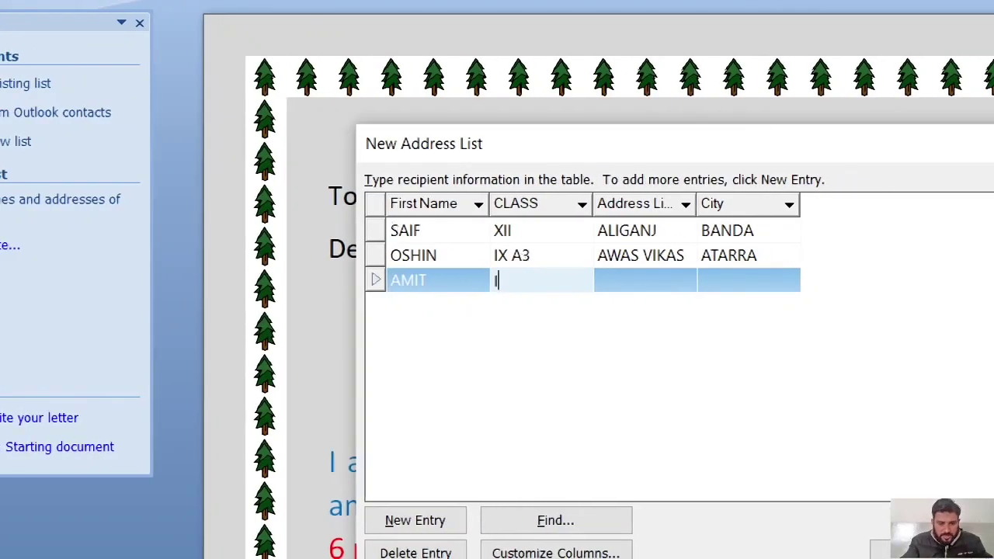
pyautogui.write('X A1')
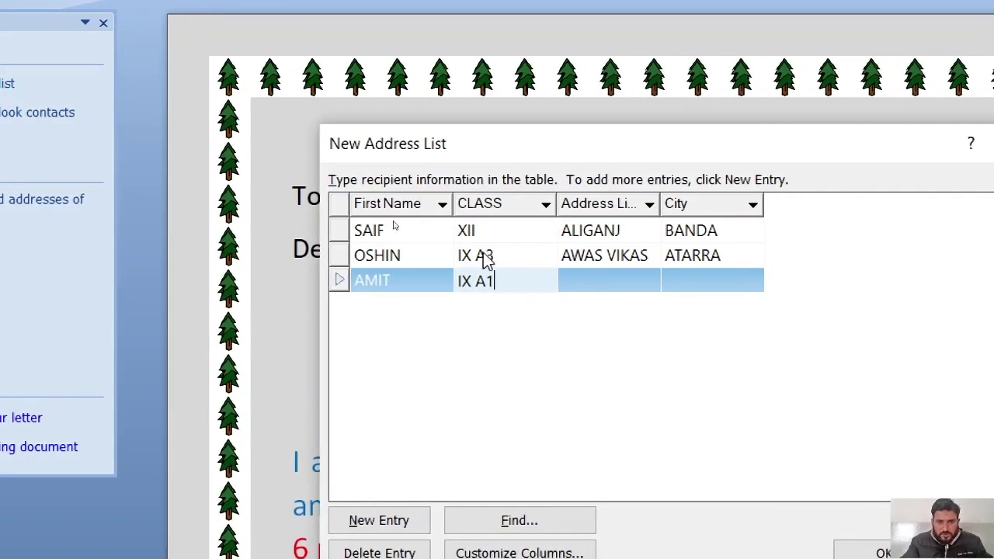
pyautogui.press('Tab')
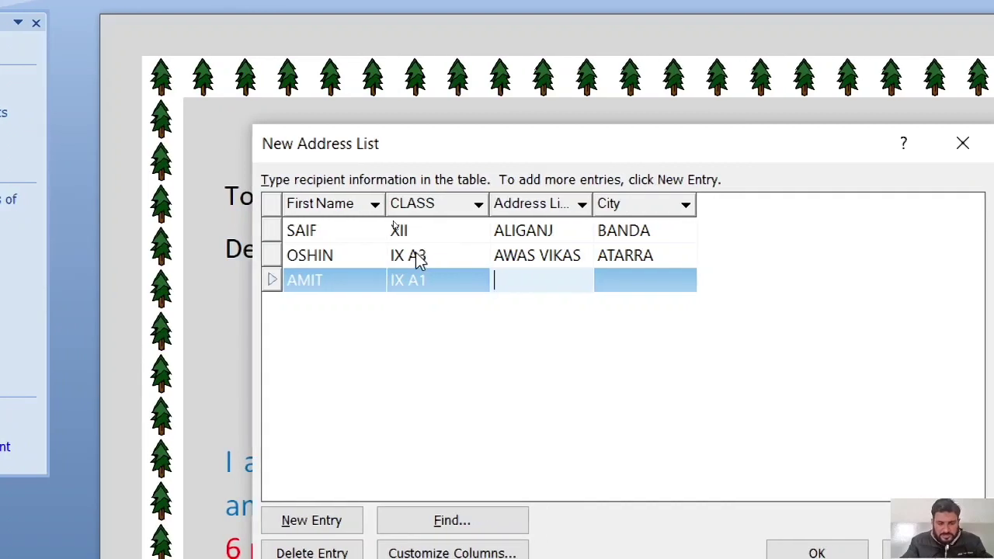
pyautogui.write('CIVIL L')
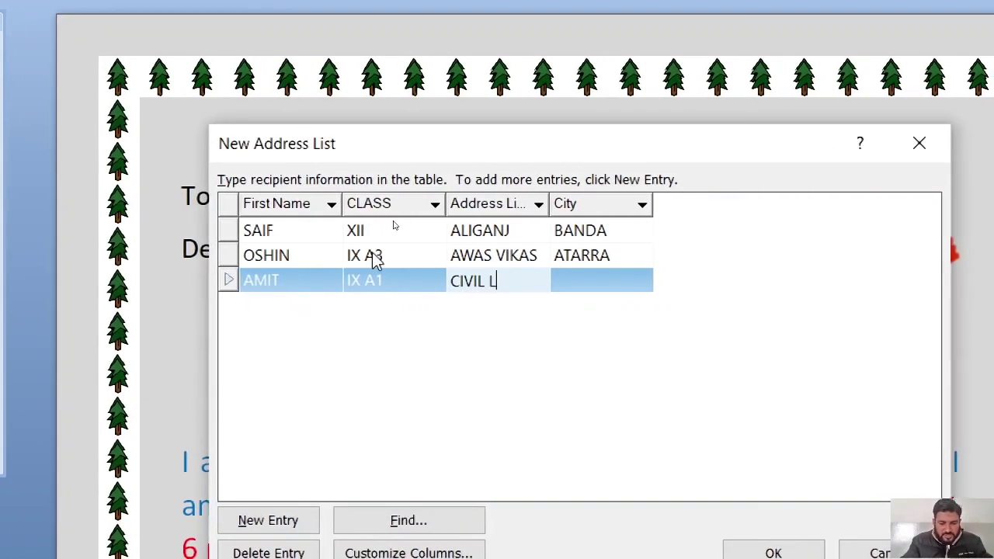
pyautogui.write('INES')
pyautogui.press('Tab')
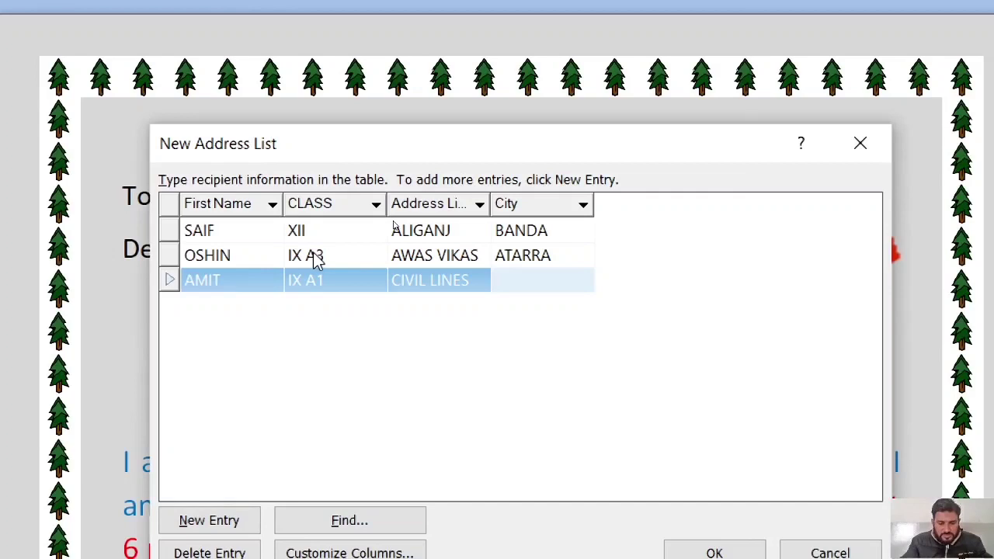
pyautogui.write('ATARRA')
# Add a TEST recipient with class XI A2, address ABC and city ABCDEF.
pyautogui.press('Tab')
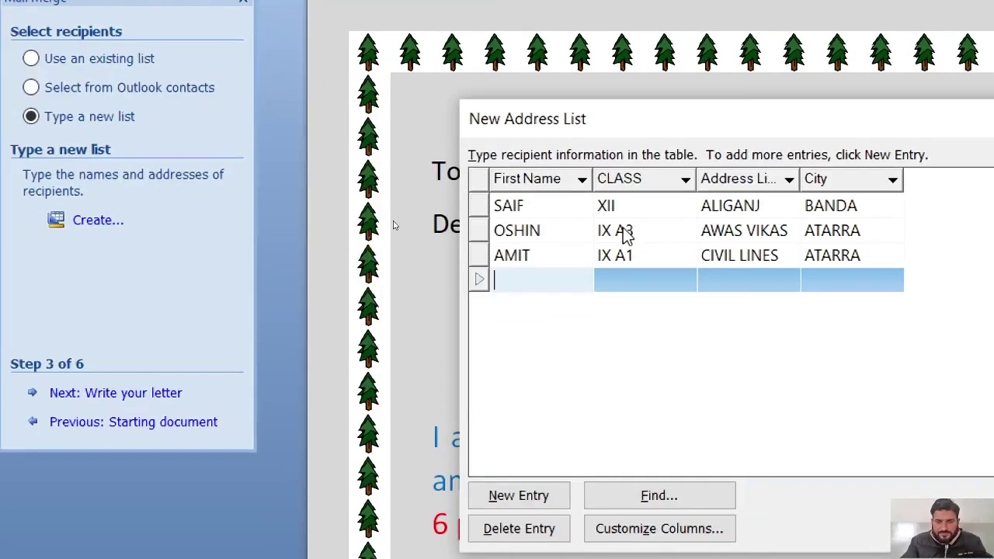
pyautogui.write('T')
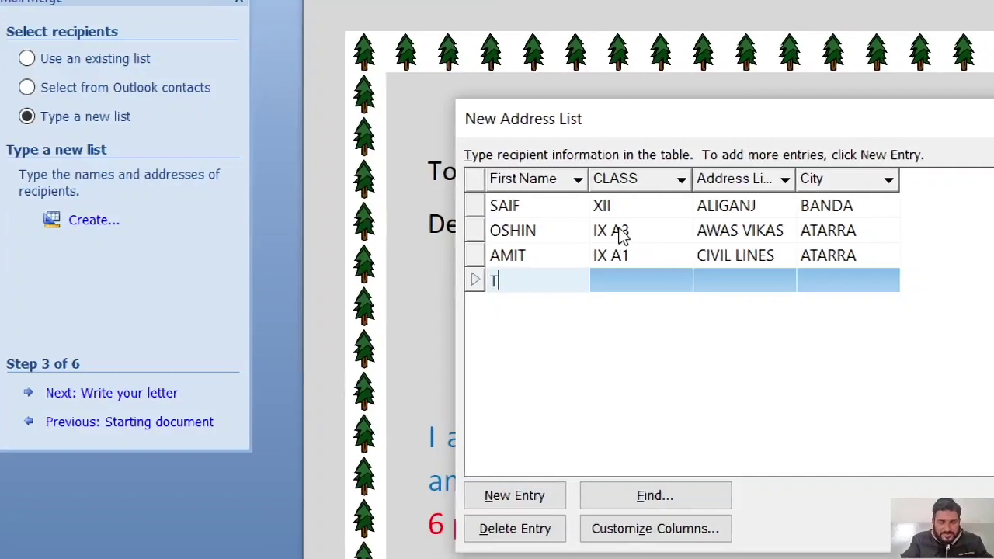
pyautogui.write('EST')
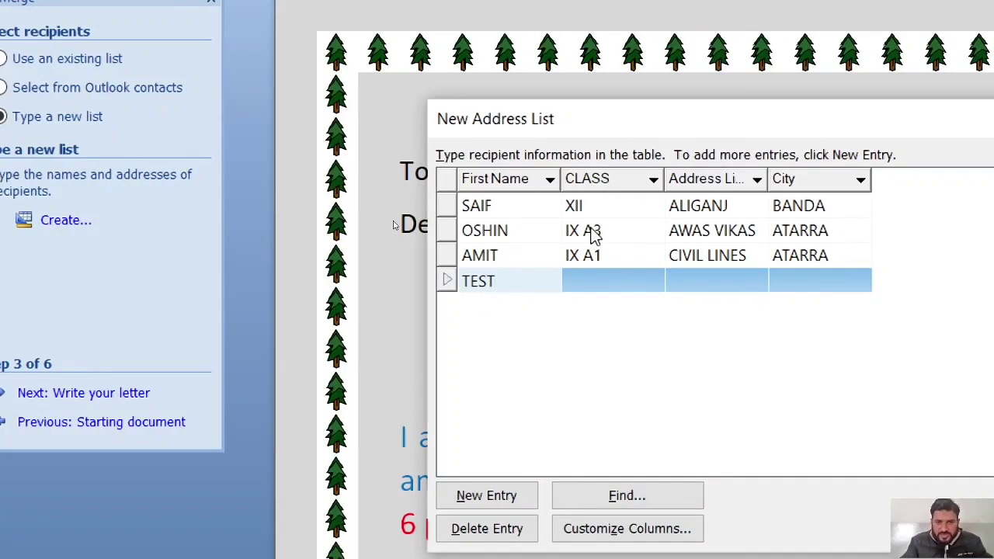
pyautogui.press('Tab')
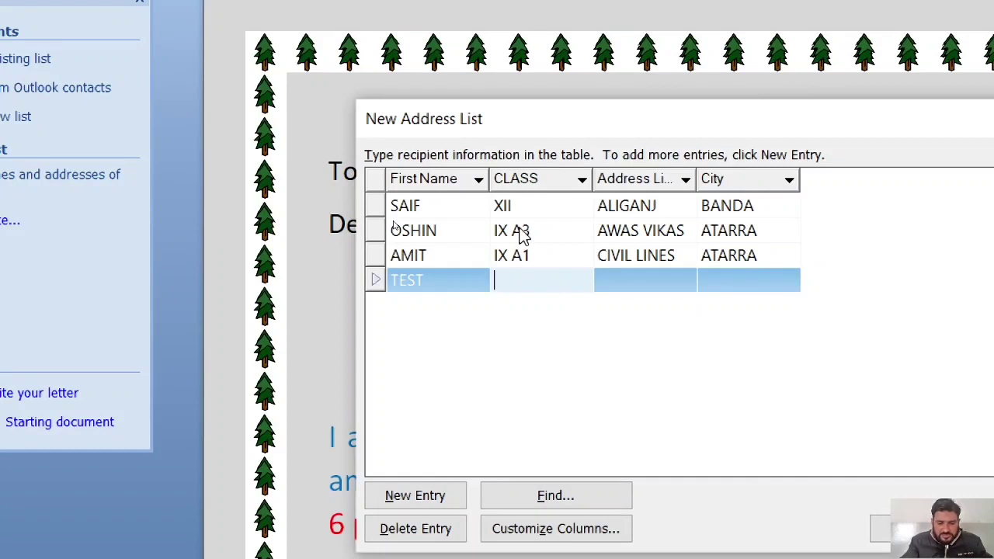
pyautogui.write('XI')
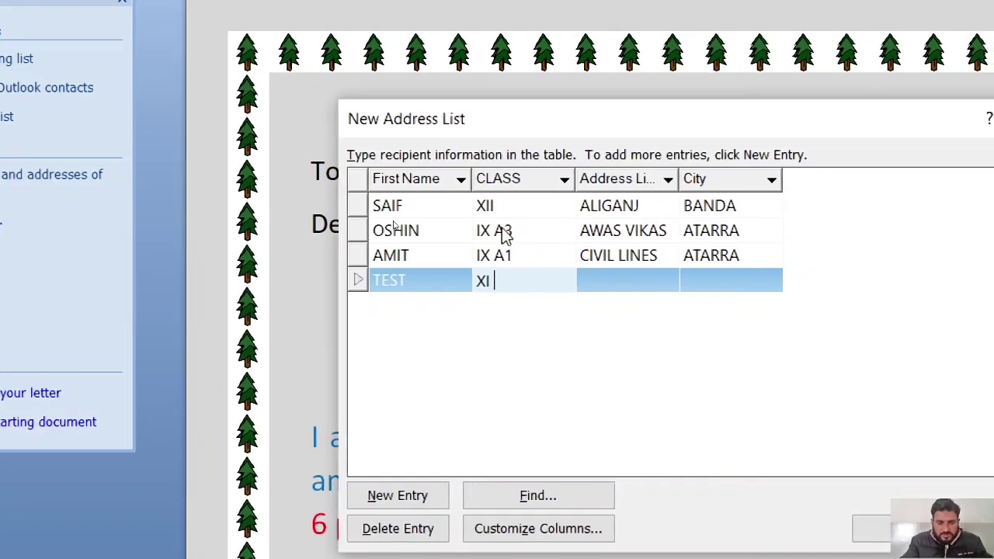
pyautogui.write(' A2')
pyautogui.press('Tab')
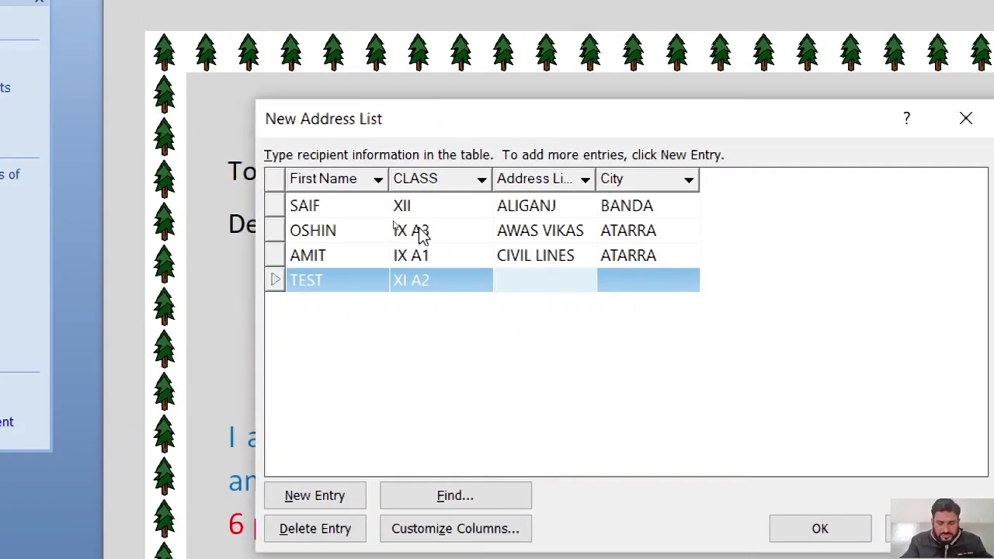
pyautogui.write('ABC')
pyautogui.press('Tab')
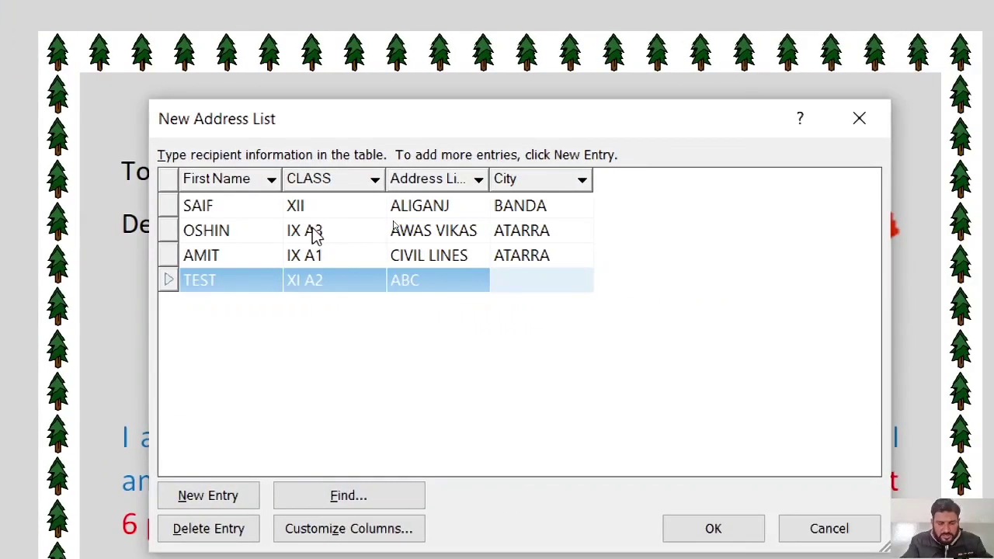
pyautogui.write('ABCD')
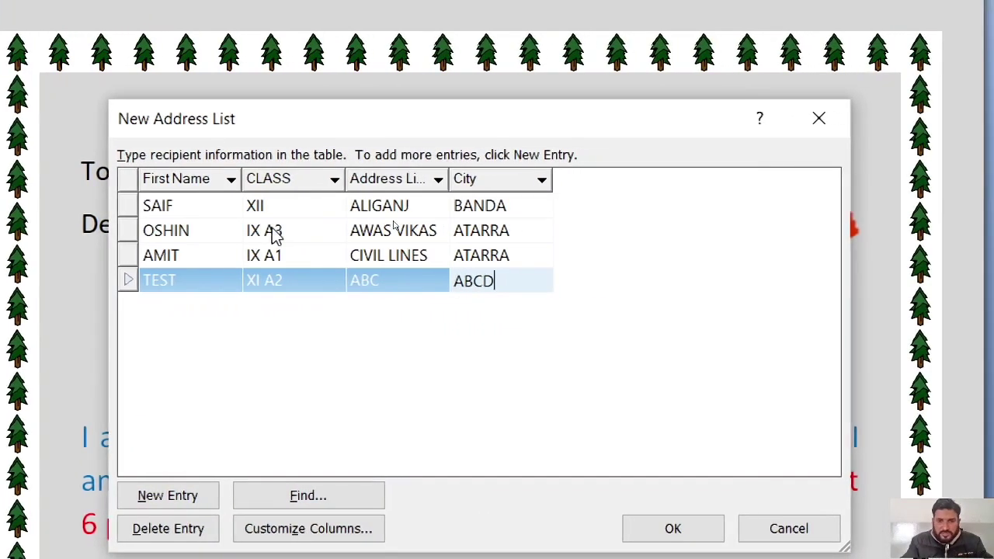
pyautogui.write('EF')
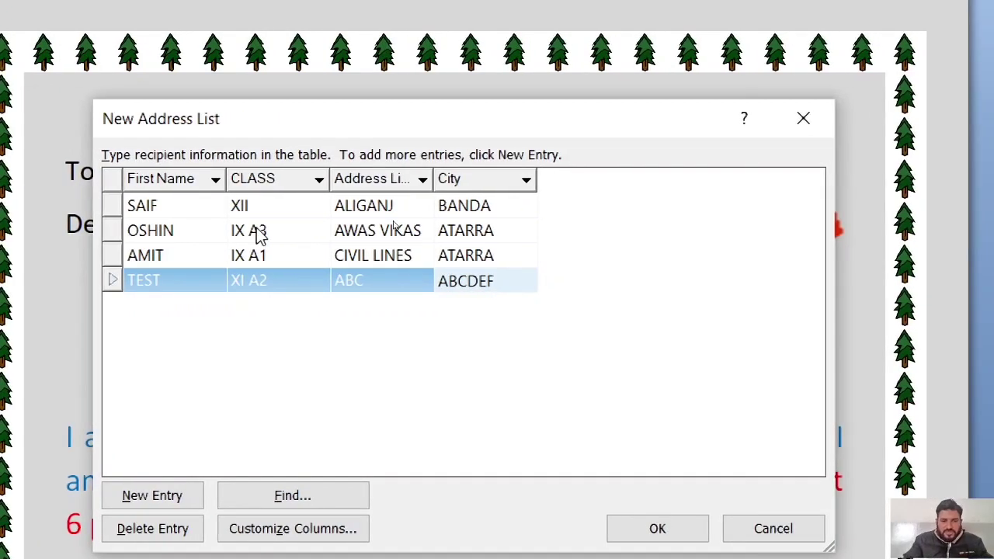
# Save the new recipient list as IX-Address-List in My Data Sources.
pyautogui.click(657, 528)
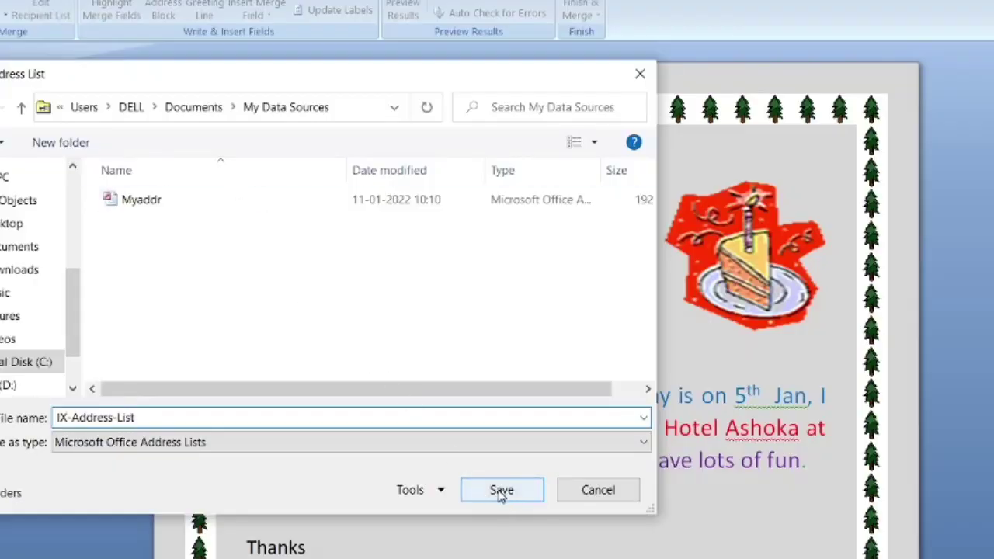
pyautogui.click(501, 491)
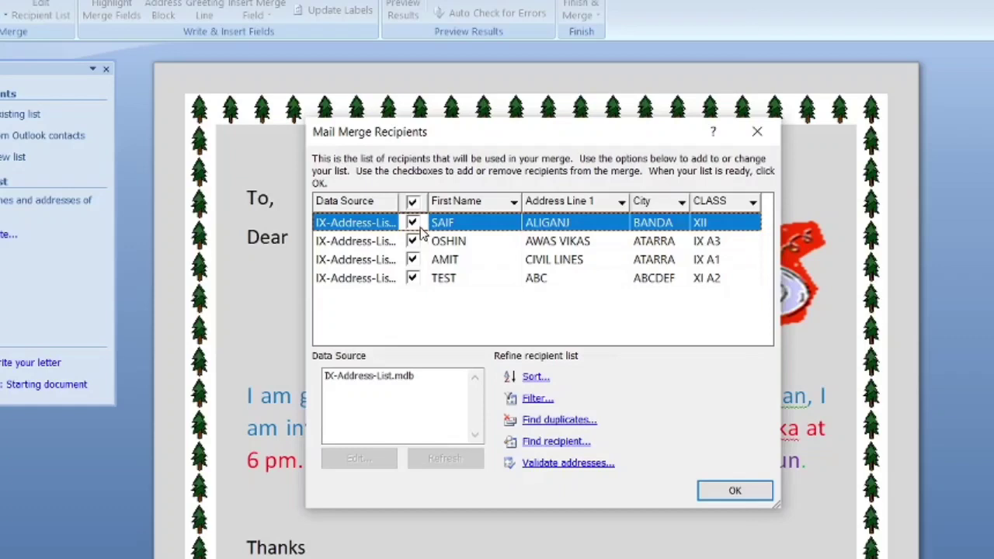
# Uncheck the TEST recipient and select the IX-Address-List.mdb data source.
pyautogui.click(412, 280)
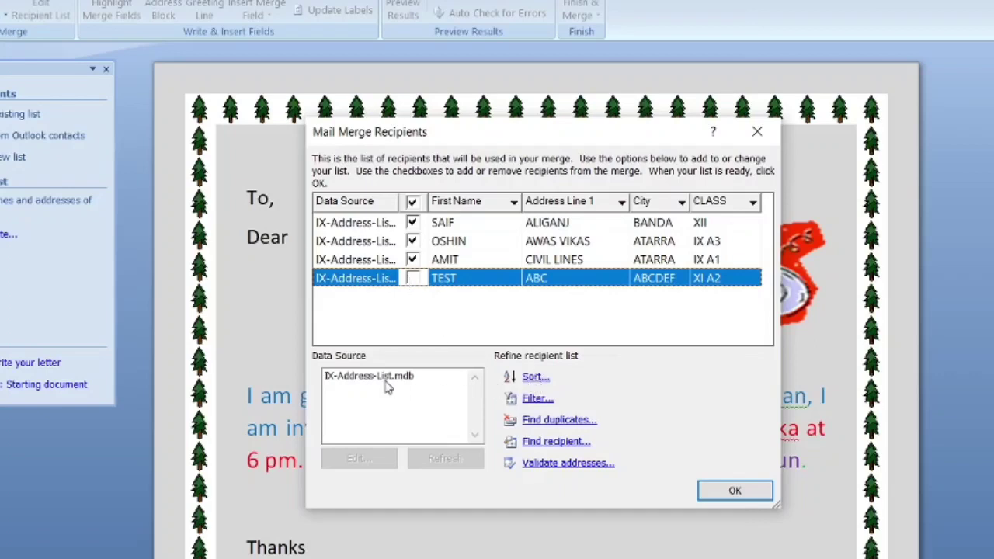
pyautogui.click(371, 379)
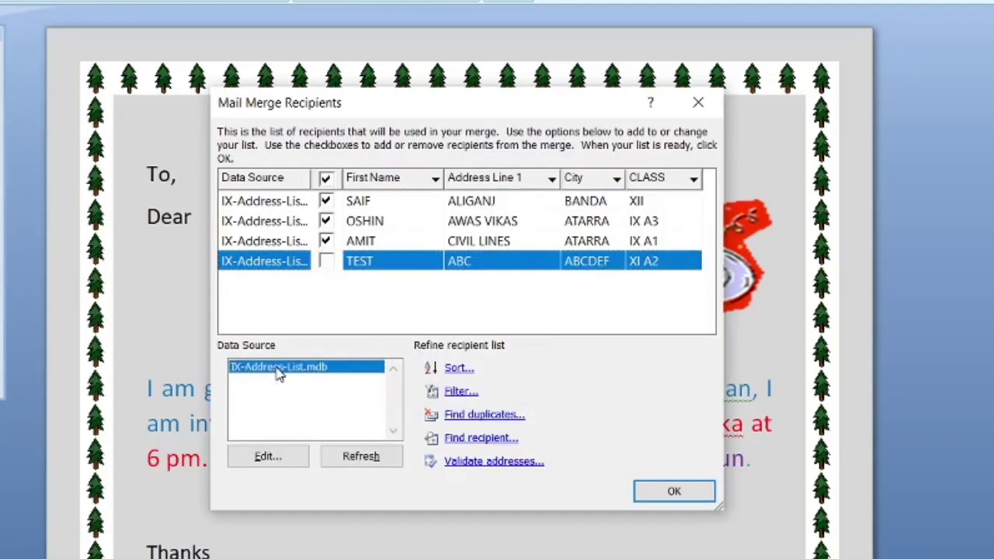
# Add a fifth recipient to IX-Address-List.mdb with class 1, address 'a' and city 'ba'.
pyautogui.click(264, 457)
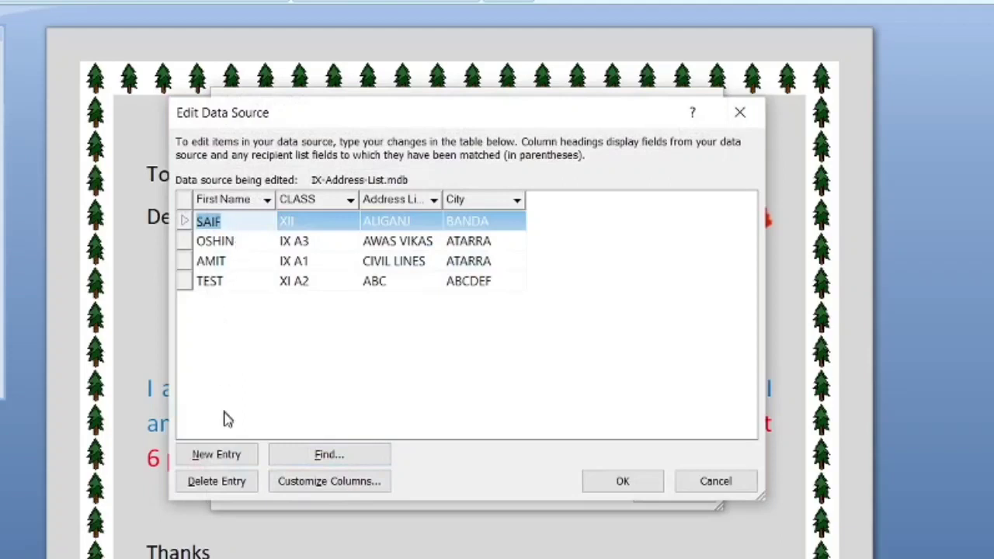
pyautogui.click(185, 283)
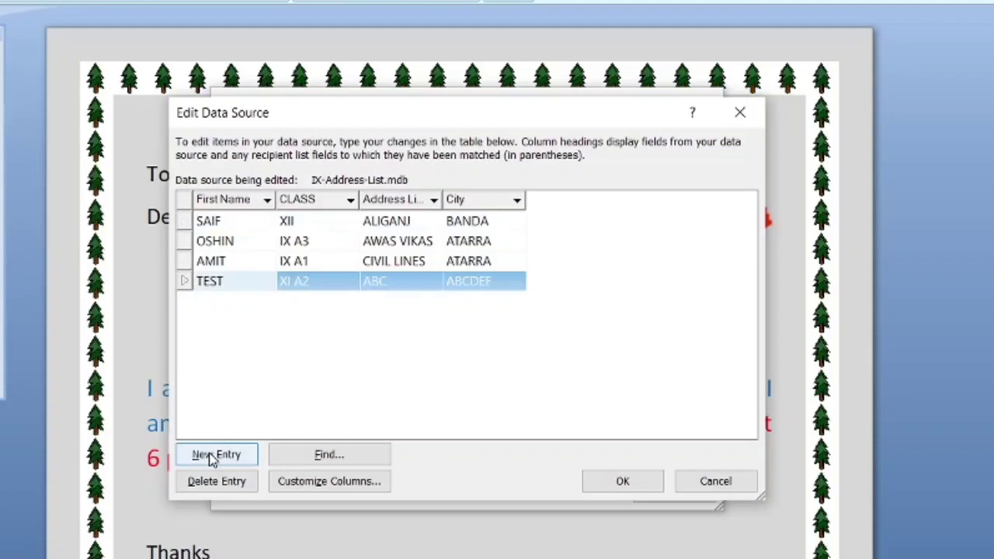
pyautogui.click(213, 460)
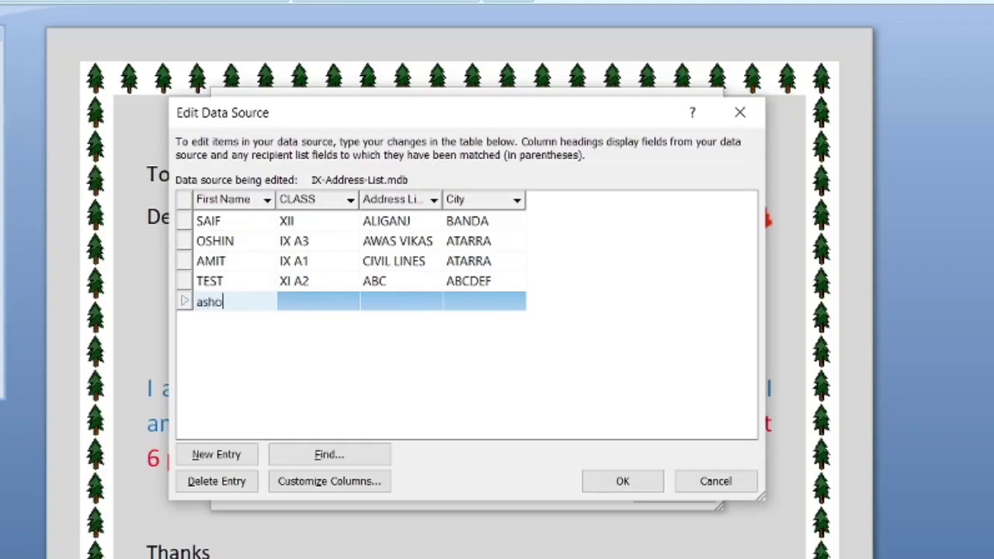
pyautogui.press('Tab')
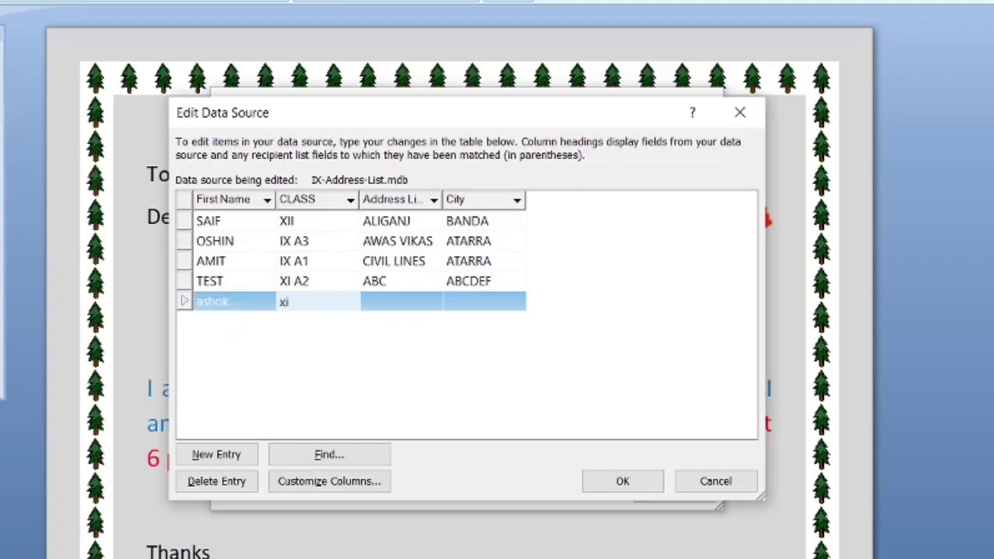
pyautogui.write('1')
pyautogui.press('Tab')
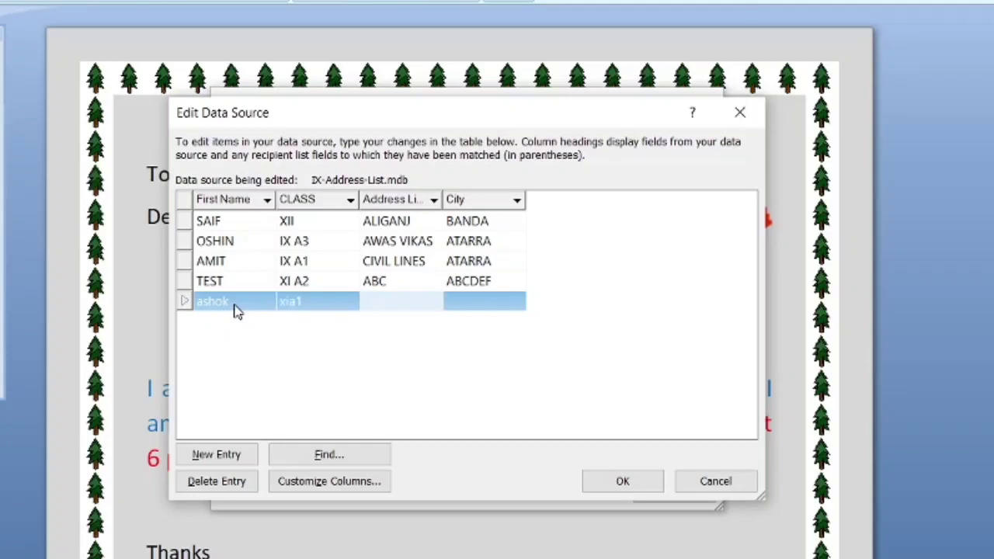
pyautogui.write('awas vikas')
pyautogui.press('Tab')
pyautogui.write('ba')
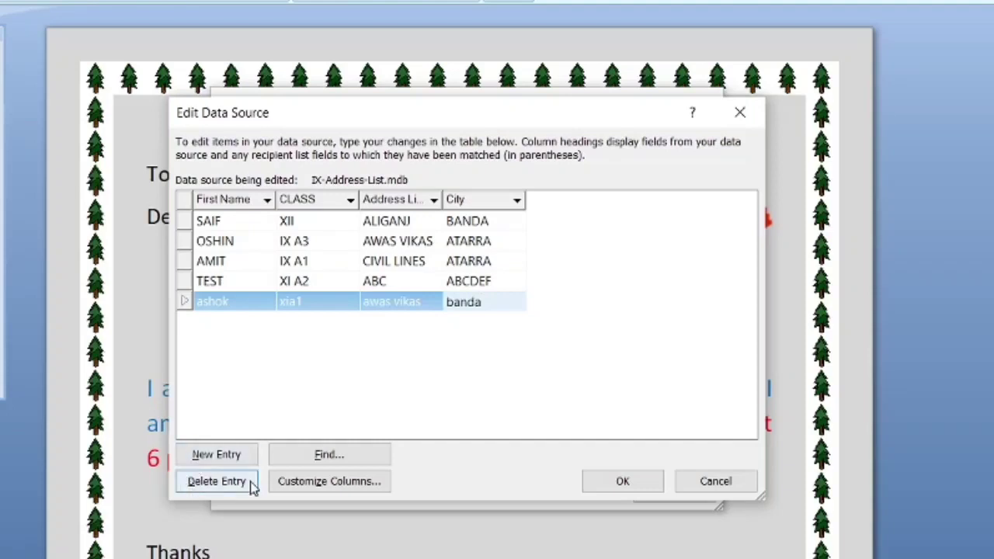
pyautogui.click(625, 483)
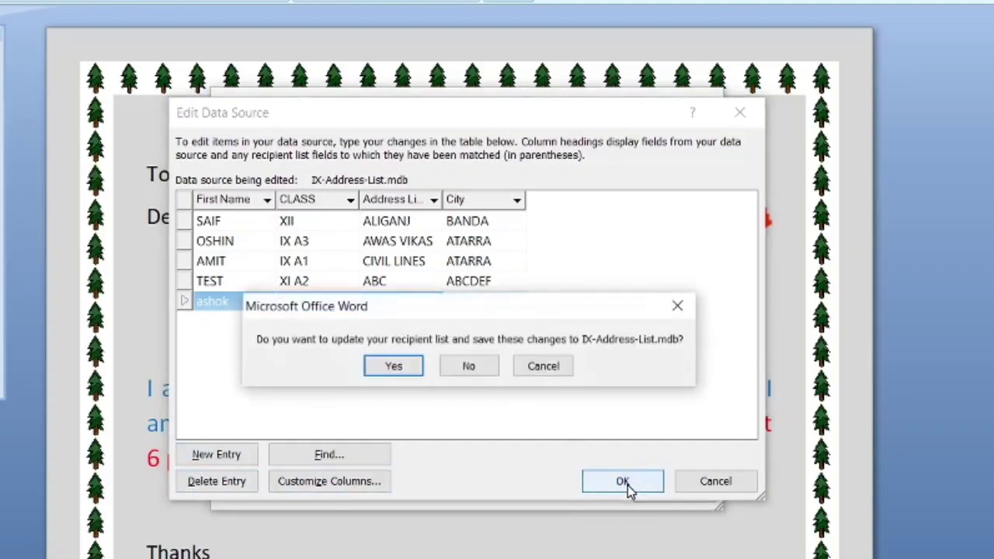
# Confirm saving the address list changes, re-tick the TEST recipient, and accept the recipient list.
pyautogui.click(386, 368)
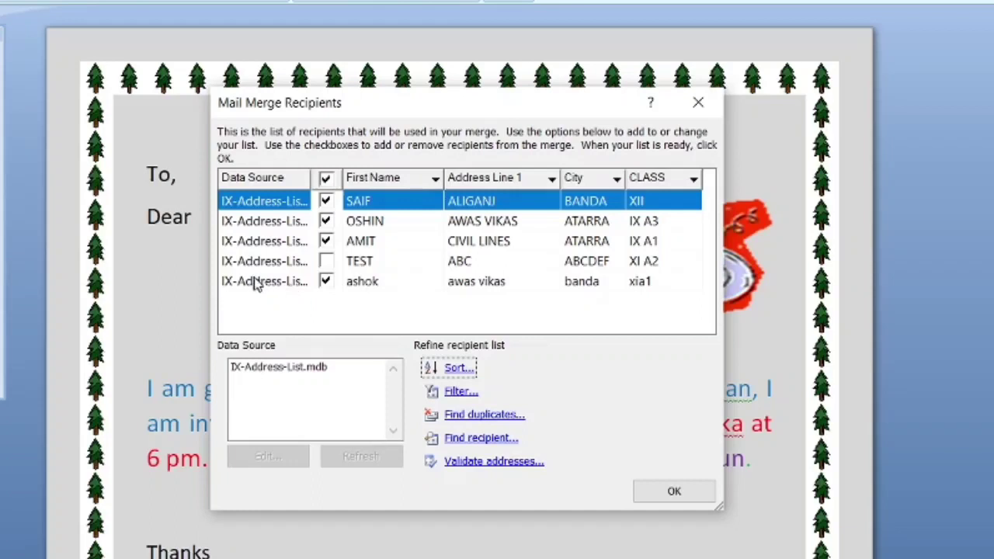
pyautogui.click(326, 263)
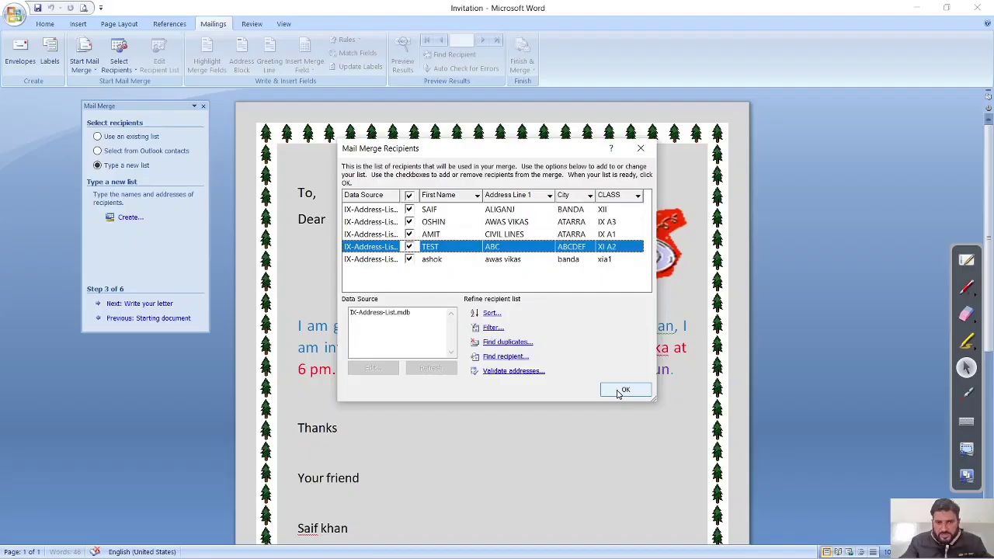
pyautogui.click(649, 494)
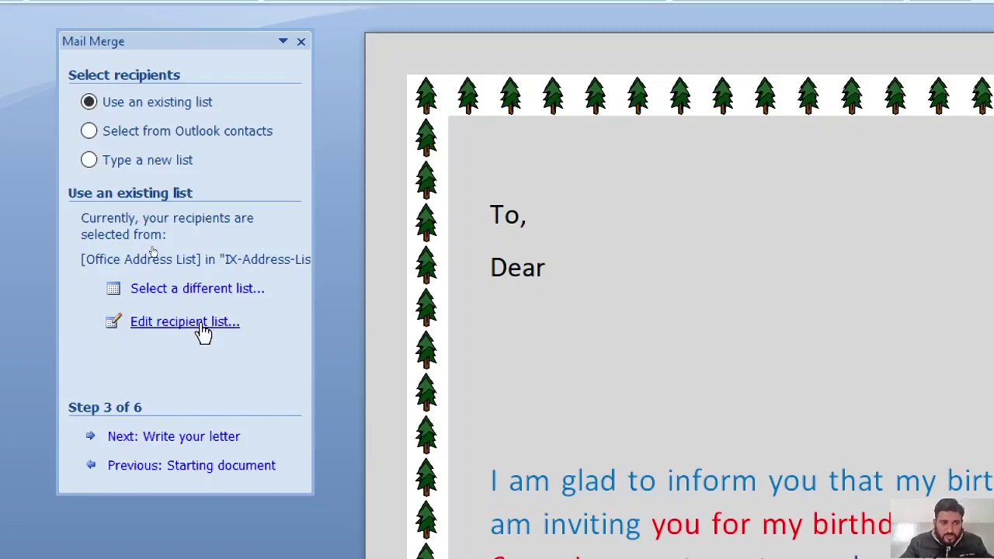
# Use Myaddr as the recipient data source and accept its recipients.
pyautogui.click(169, 293)
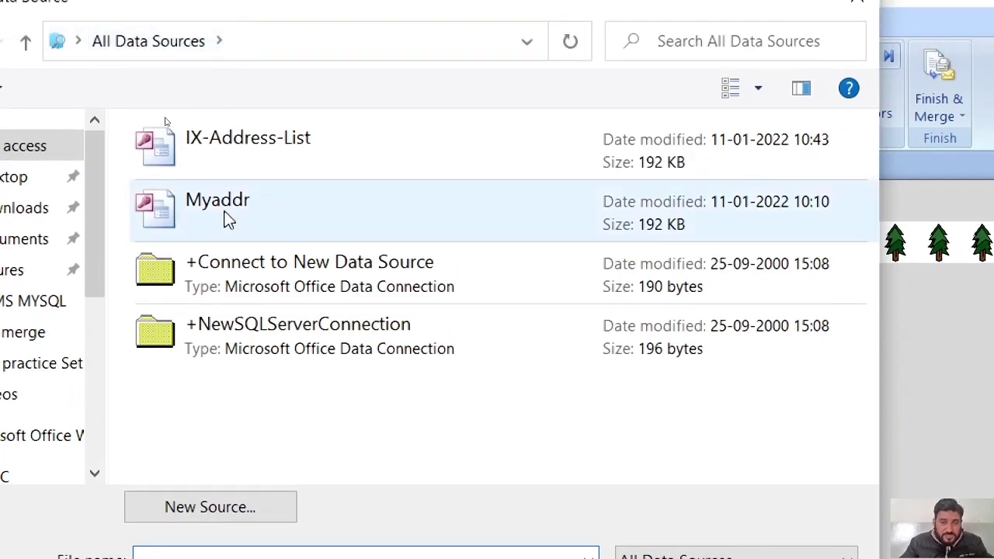
pyautogui.doubleClick(228, 219)
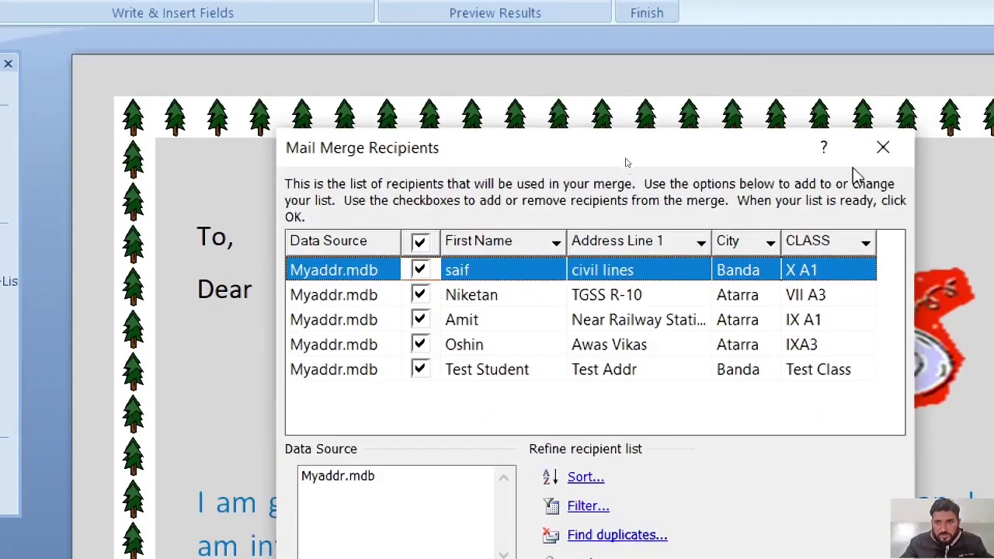
pyautogui.click(873, 153)
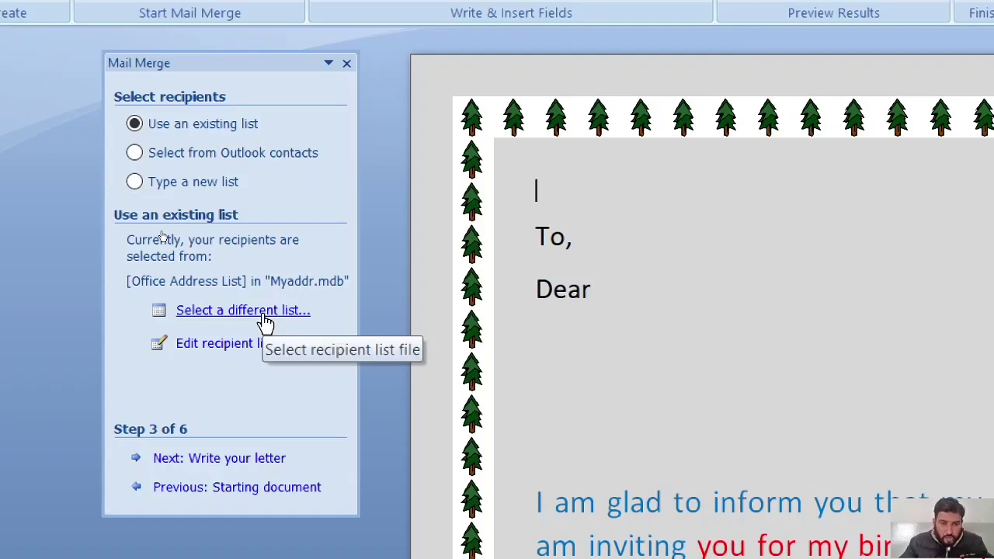
# Switch the recipient data source back to IX-Address-List and accept its recipients.
pyautogui.click(263, 313)
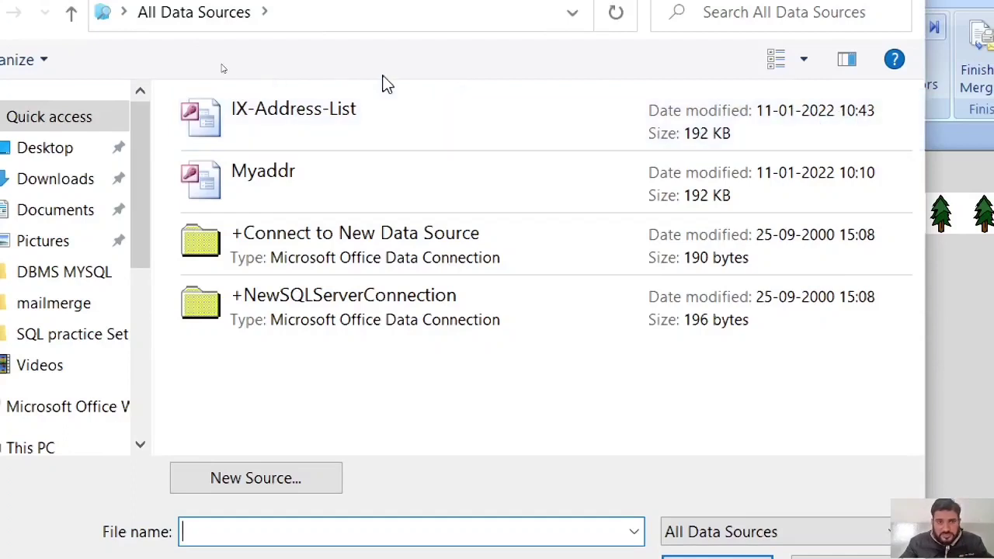
pyautogui.click(231, 133)
pyautogui.doubleClick(231, 132)
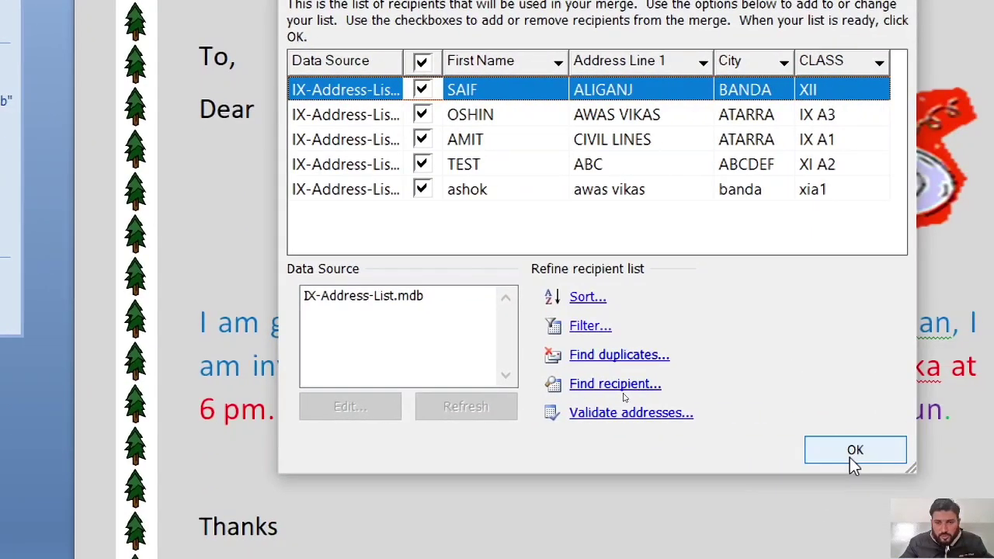
pyautogui.click(935, 457)
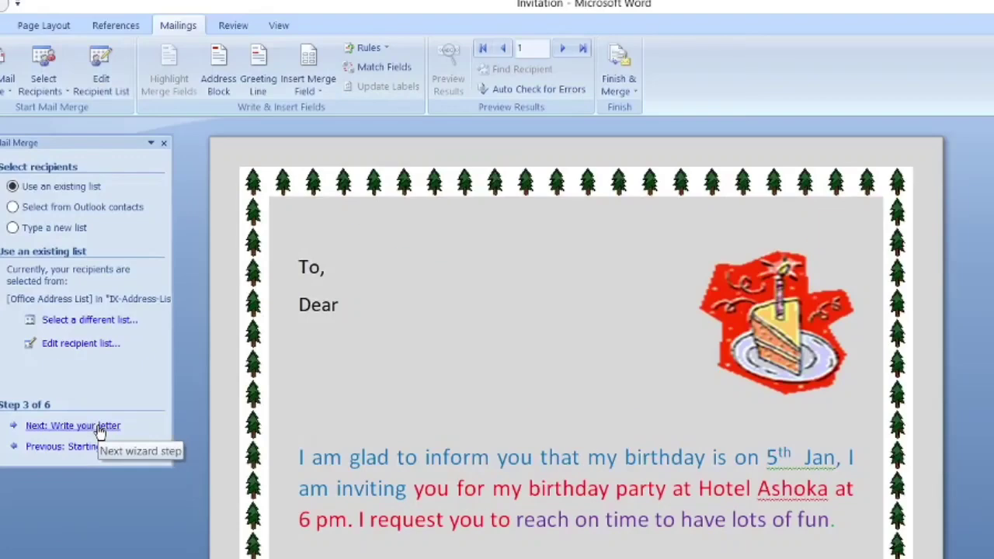
# Advance to step 4 of 6, Write your letter, cancelling both the Address block and Greeting line dialogs.
pyautogui.click(100, 428)
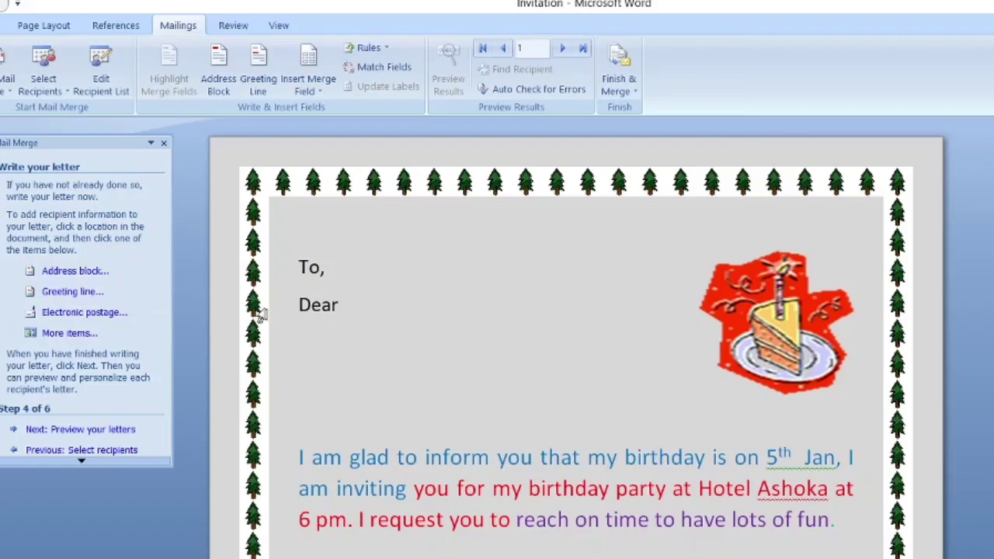
pyautogui.click(82, 273)
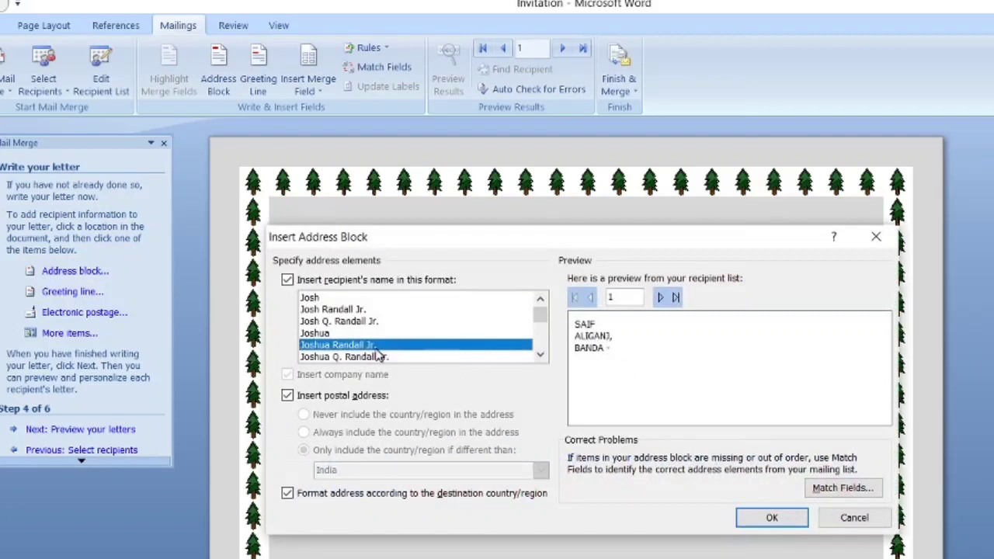
pyautogui.click(854, 517)
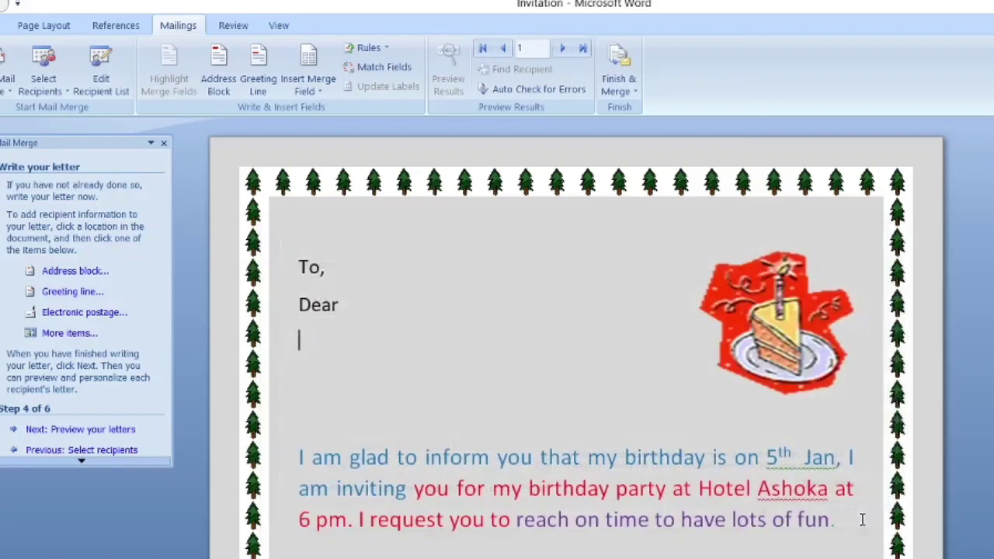
pyautogui.click(73, 292)
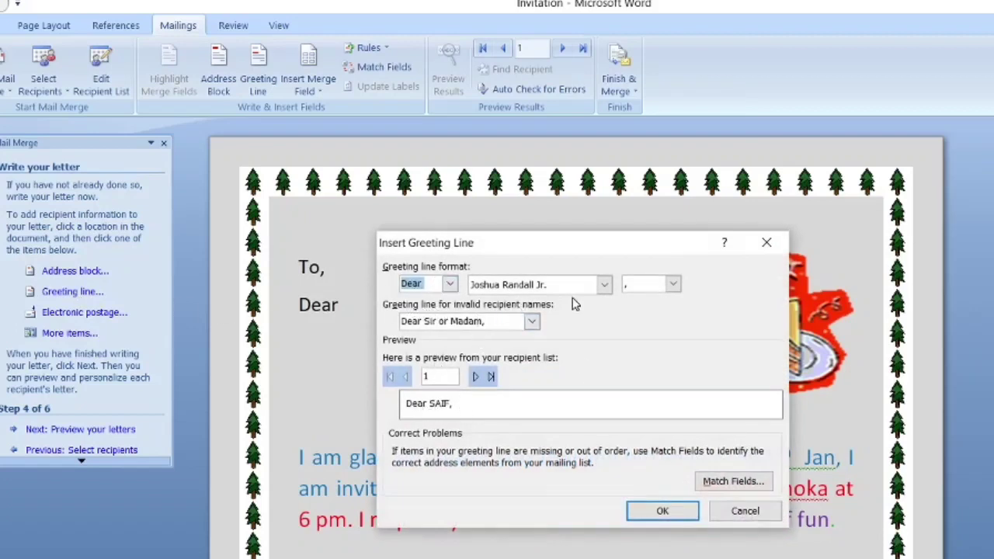
pyautogui.click(748, 518)
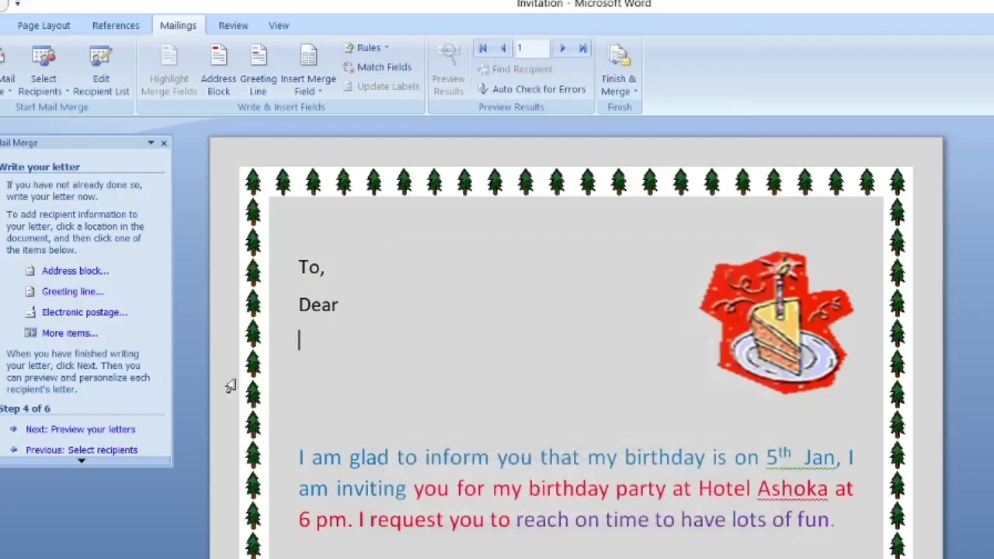
# Insert the First Name, CLASS, Address Line 1 and City database fields below Dear.
pyautogui.click(71, 336)
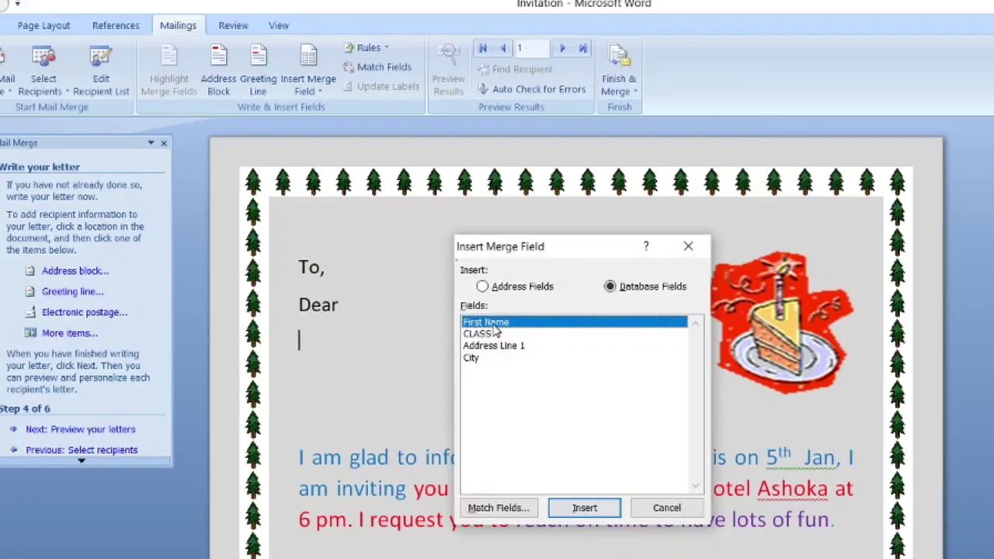
pyautogui.click(586, 510)
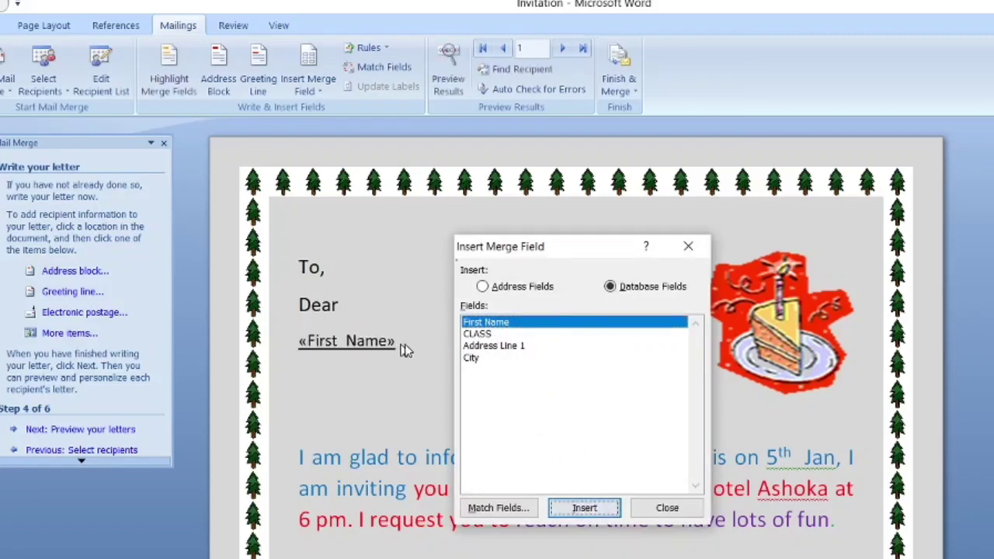
pyautogui.click(476, 335)
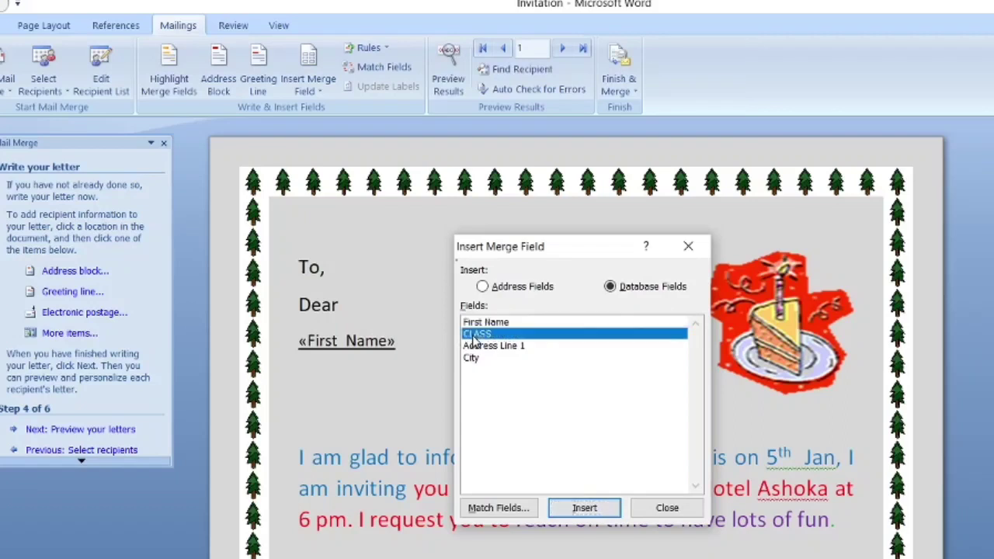
pyautogui.click(582, 508)
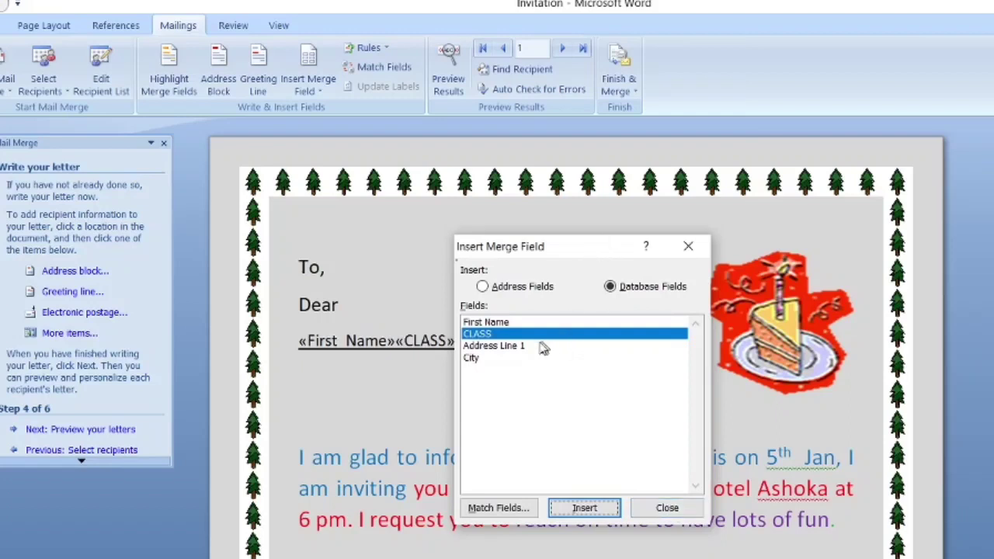
pyautogui.click(514, 348)
pyautogui.click(586, 508)
pyautogui.click(476, 359)
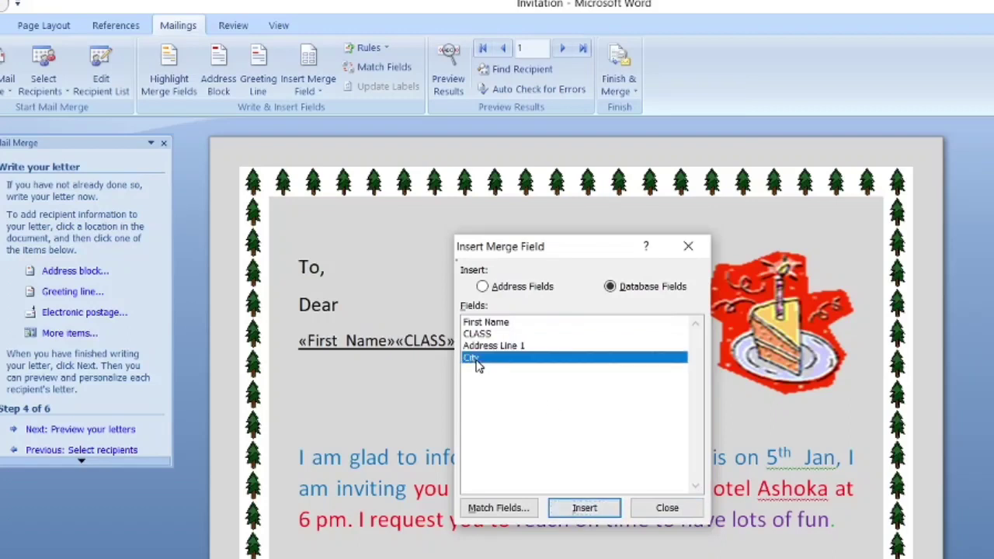
pyautogui.click(583, 508)
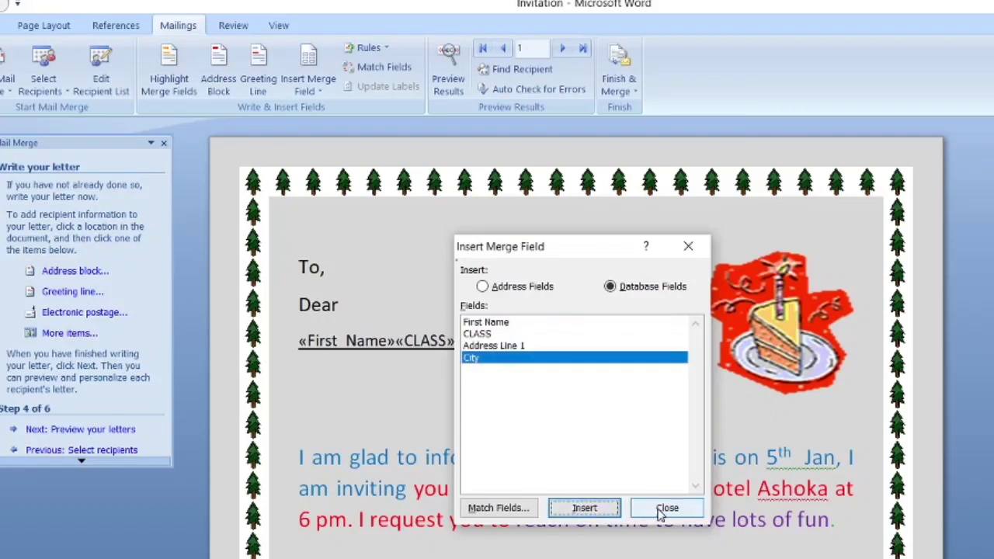
pyautogui.click(666, 509)
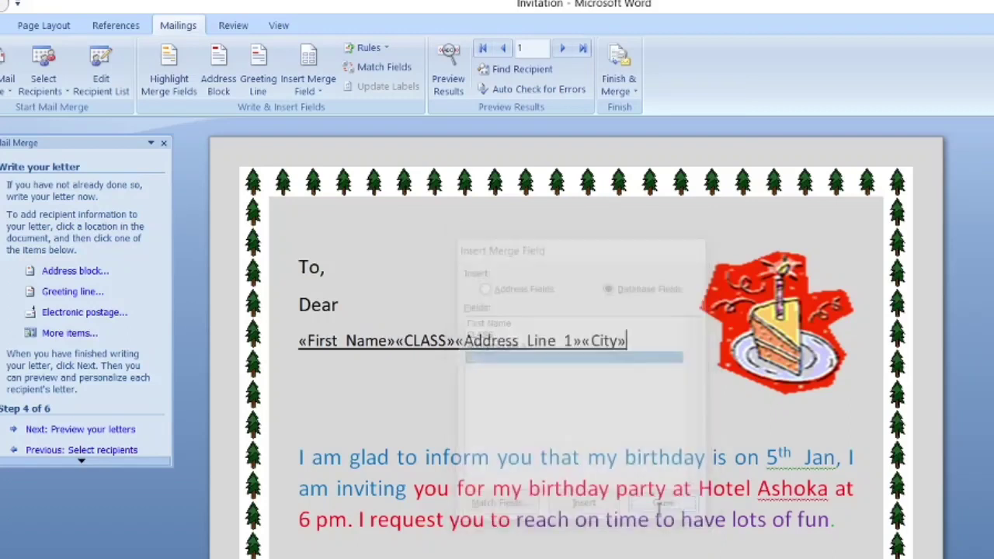
# Break the merge fields so First_Name, CLASS, Address_Line_1 and City each sit on their own line.
pyautogui.click(395, 342)
pyautogui.press('Return')
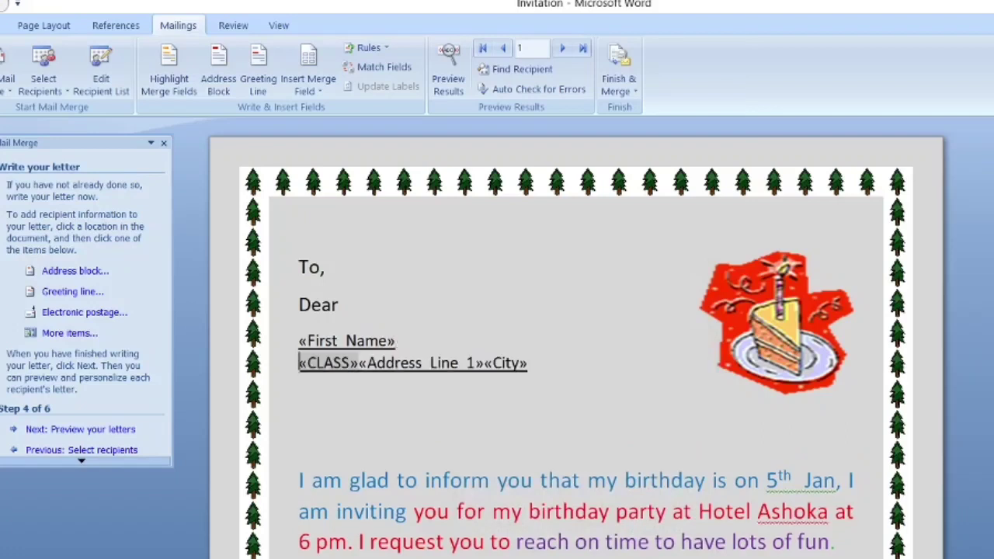
pyautogui.click(359, 363)
pyautogui.press('Return')
pyautogui.hotkey('ctrl', 'Right')
pyautogui.hotkey('ctrl', 'Right')
pyautogui.hotkey('ctrl', 'Right')
pyautogui.hotkey('ctrl', 'Right')
pyautogui.press('Return')
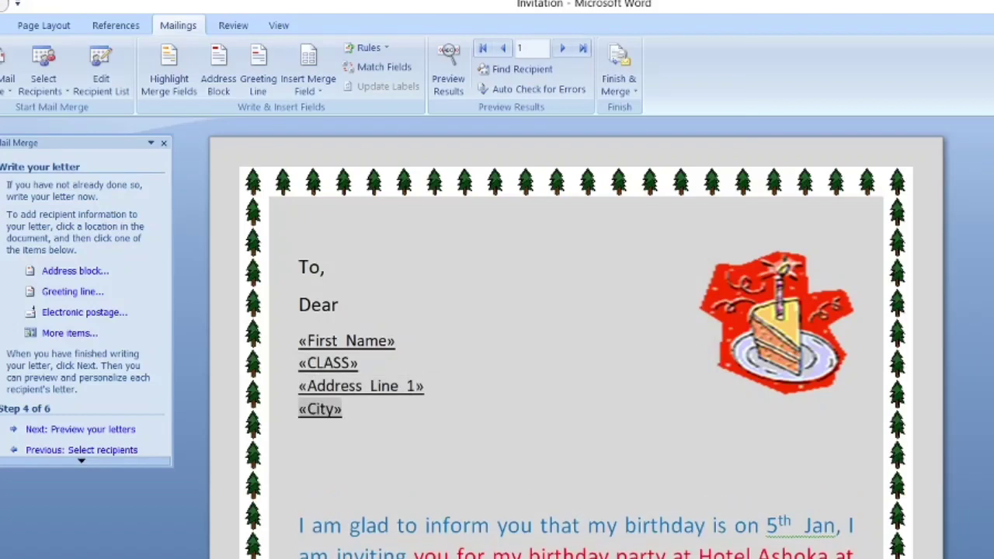
# Select the four stacked merge-field lines and indent them to the right with Tab.
pyautogui.press('Up')
pyautogui.press('Up')
pyautogui.press('Up')
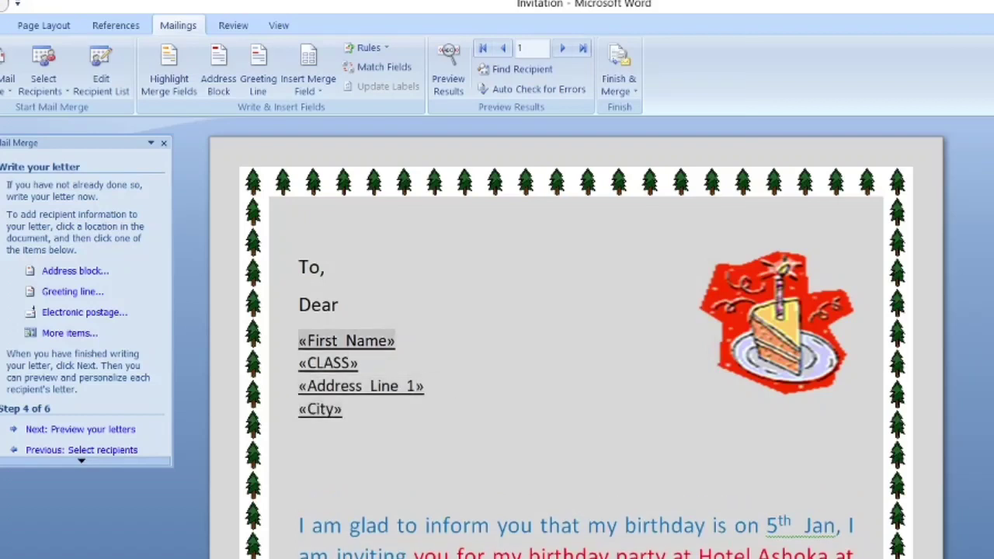
pyautogui.hotkey('shift', 'Down')
pyautogui.hotkey('shift', 'Down')
pyautogui.hotkey('shift', 'Down')
pyautogui.hotkey('shift', 'Down')
pyautogui.press('Tab')
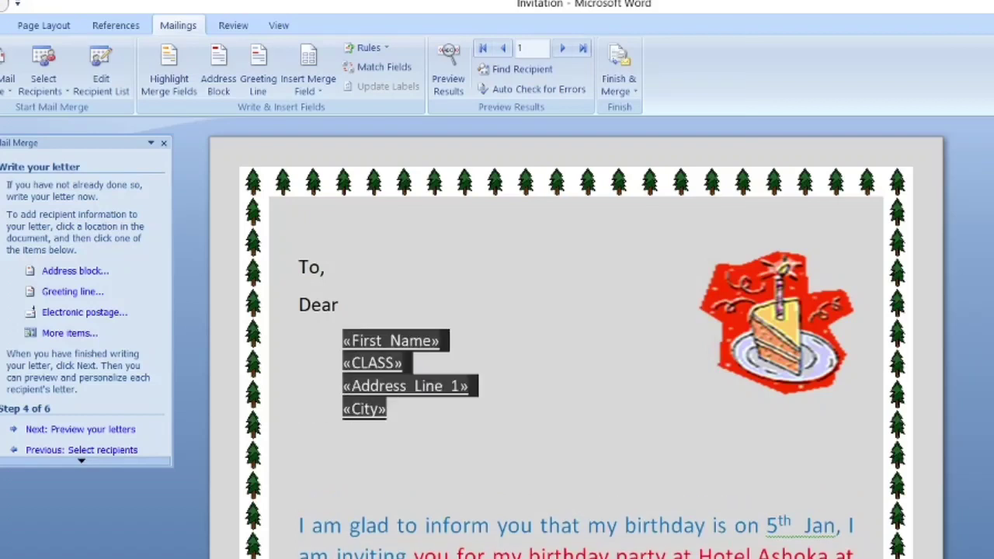
pyautogui.press('Right')
pyautogui.press('Left')
pyautogui.press('Up')
pyautogui.press('Up')
pyautogui.click(390, 340)
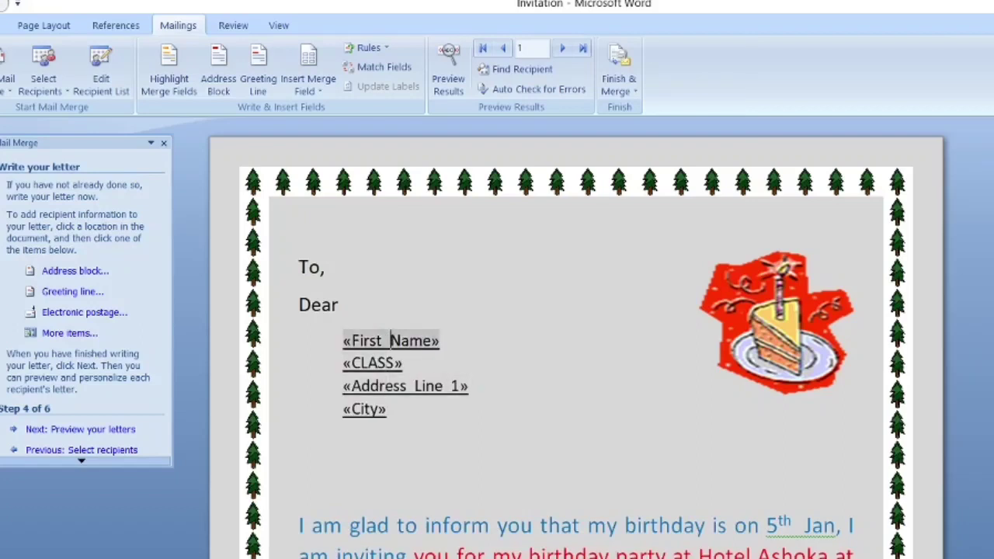
pyautogui.click(410, 453)
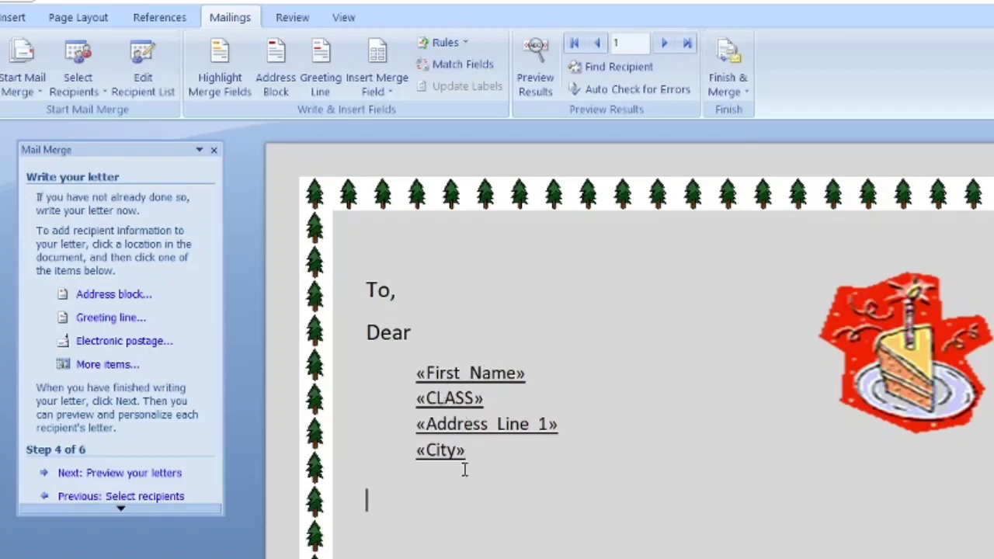
# Preview the merged letters for recipients 1 through 5 with Next Record.
pyautogui.click(155, 474)
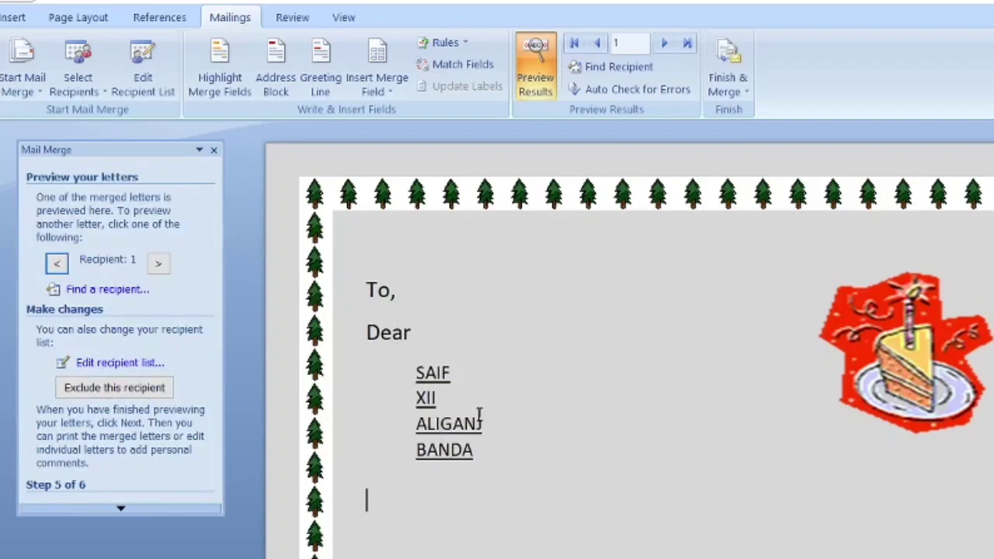
pyautogui.click(158, 265)
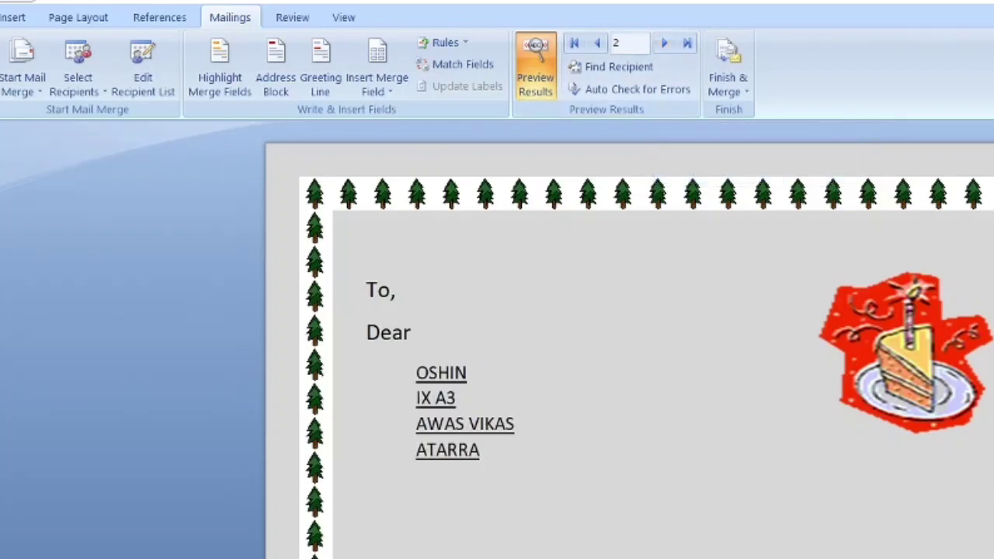
pyautogui.moveTo(687, 17); pyautogui.dragTo(675, 19)
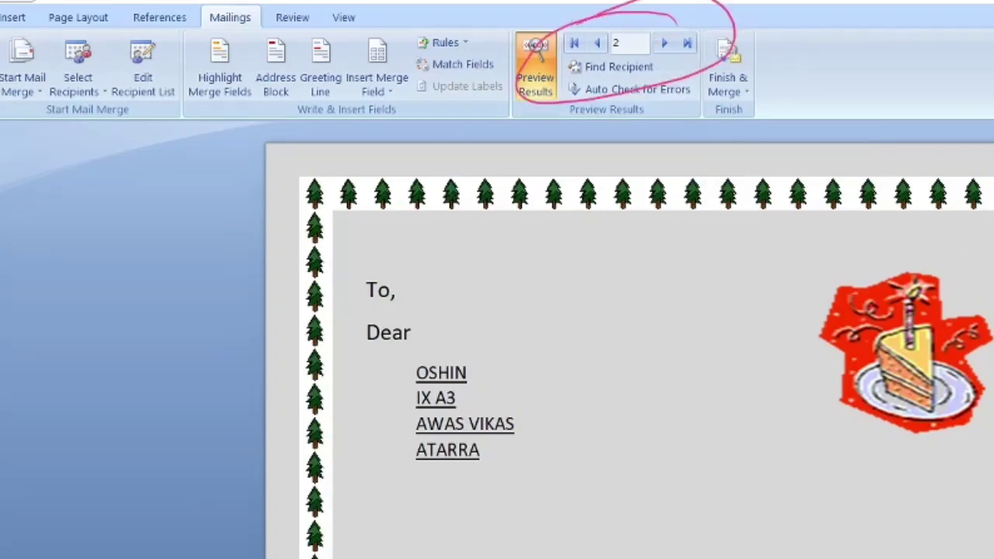
pyautogui.click(666, 44)
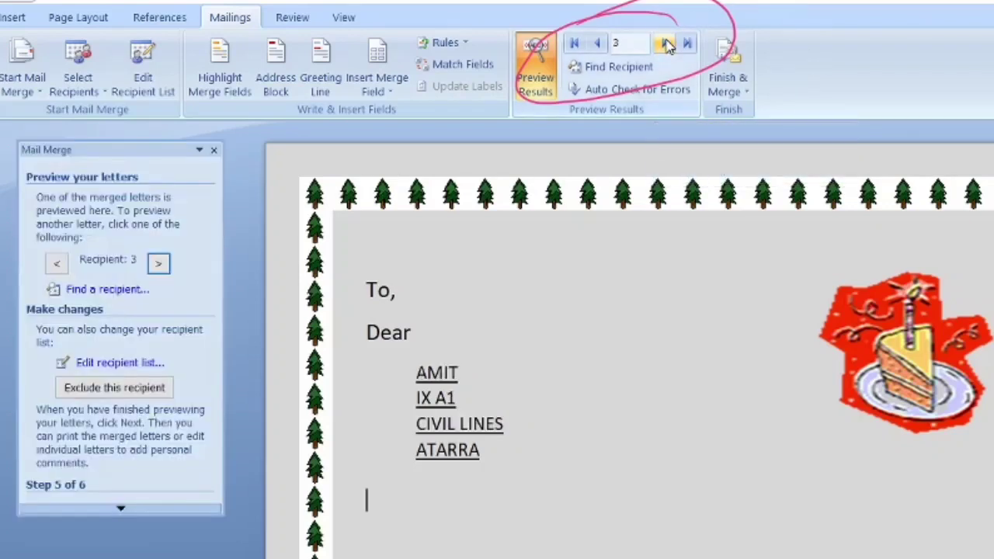
pyautogui.click(667, 44)
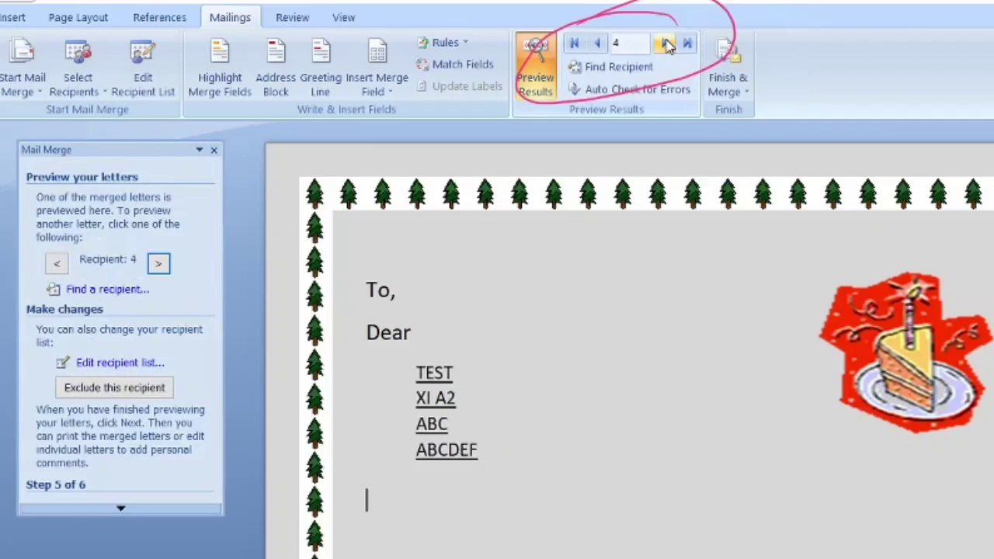
pyautogui.click(666, 45)
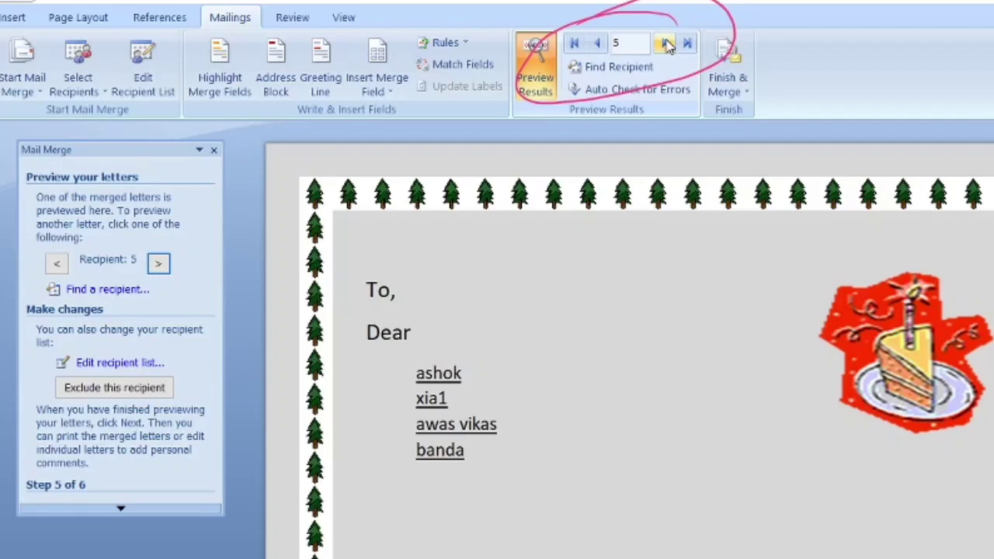
# Return to recipient 4, the TEST recipient, and exclude it from the merge.
pyautogui.click(598, 44)
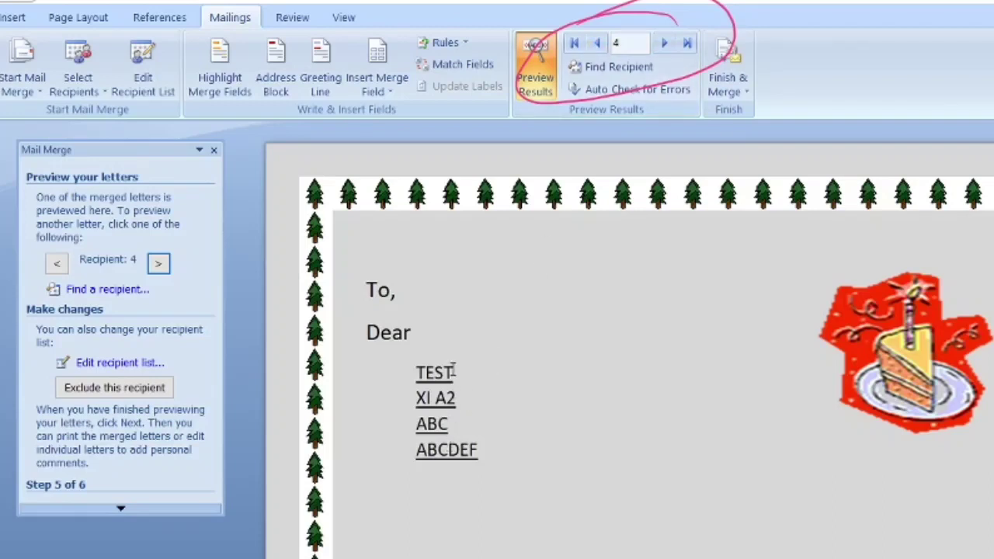
pyautogui.click(98, 389)
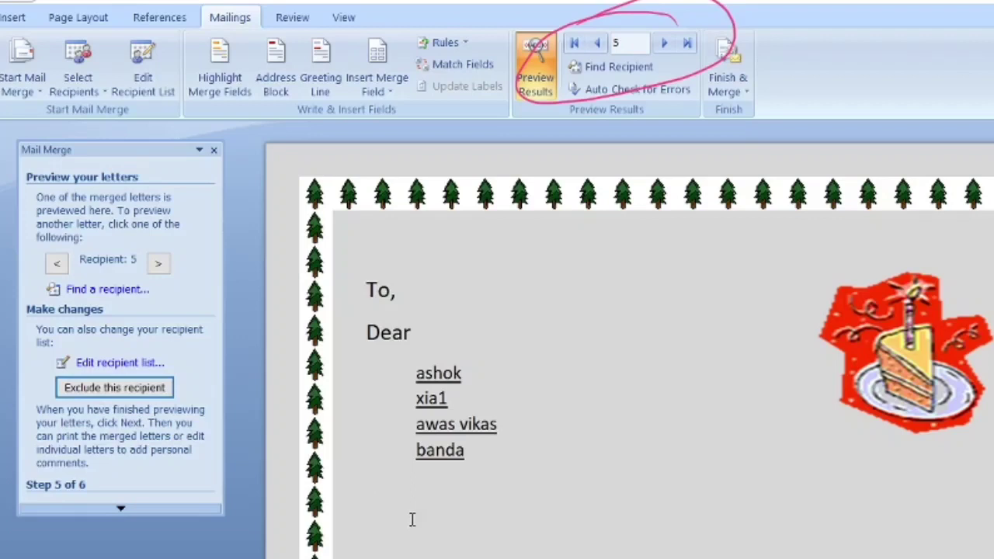
pyautogui.click(121, 510)
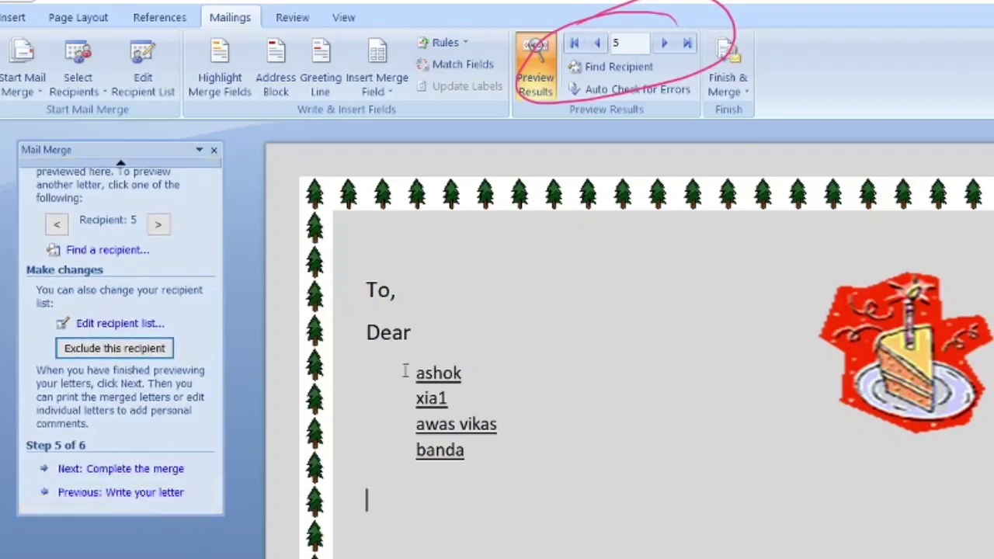
# Uncheck the fifth recipient in the recipient list, then recheck letters from recipient 1 onward.
pyautogui.click(101, 325)
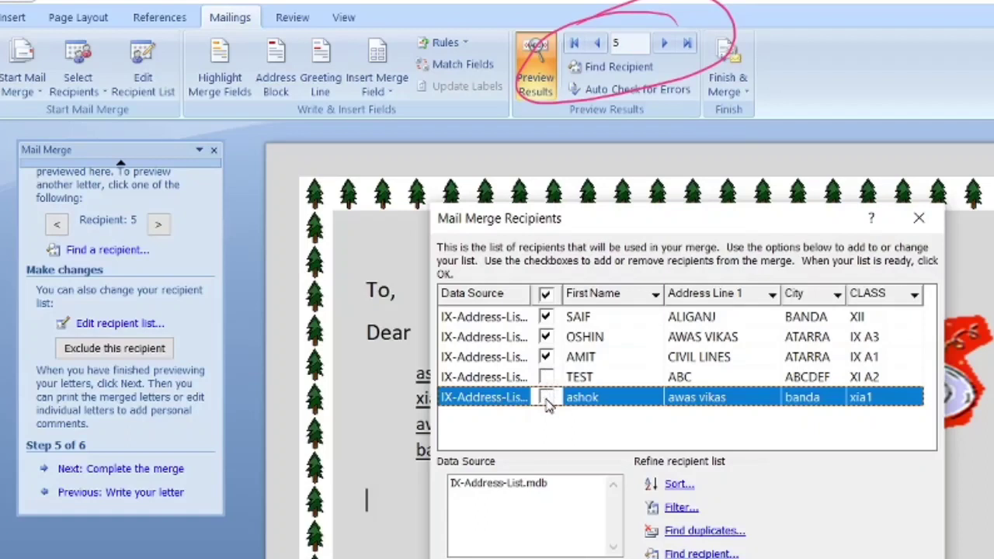
pyautogui.press('Return')
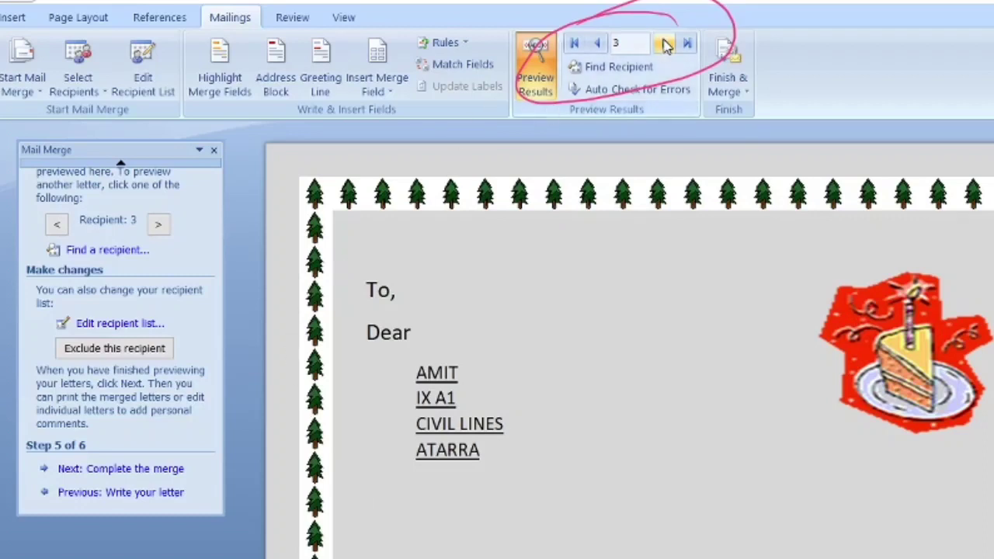
pyautogui.click(575, 44)
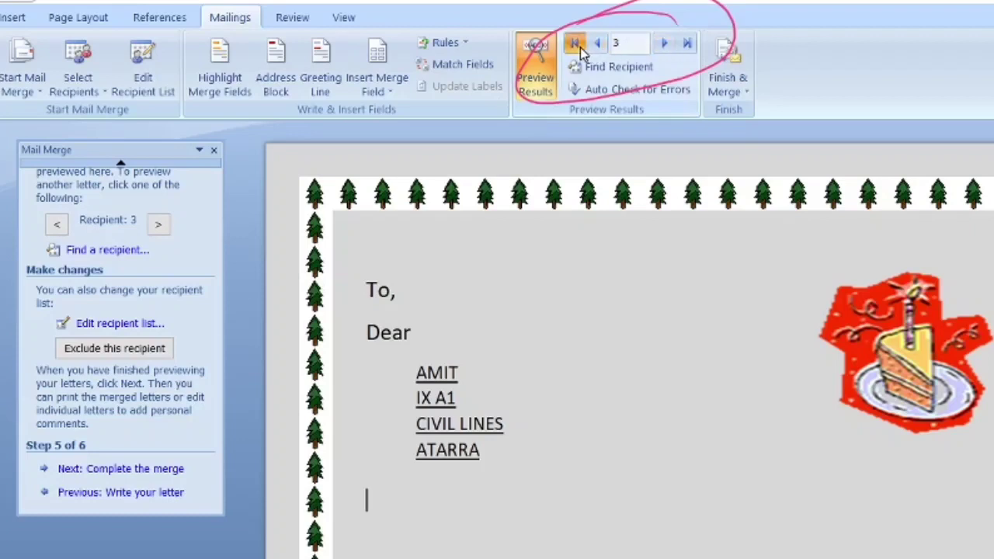
pyautogui.click(666, 45)
# Preview the third letter, advance to step 6 Complete the merge, and open Merge to Printer.
pyautogui.click(665, 45)
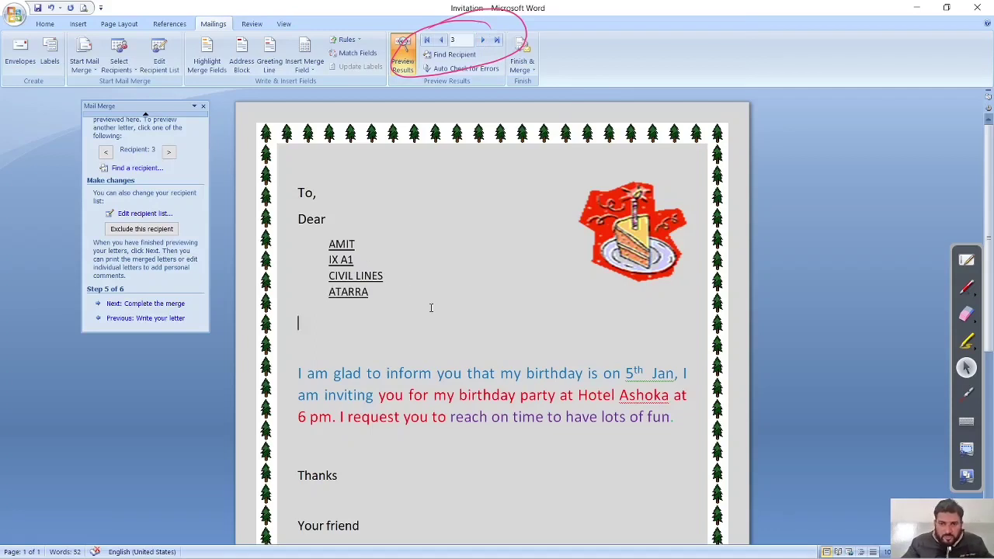
pyautogui.scroll(1, 155, 272)
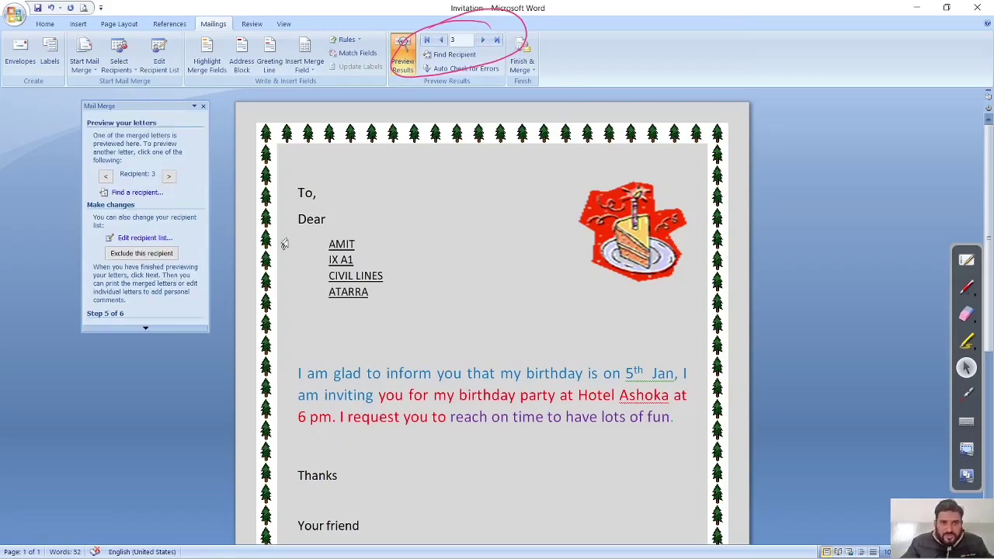
pyautogui.click(142, 329)
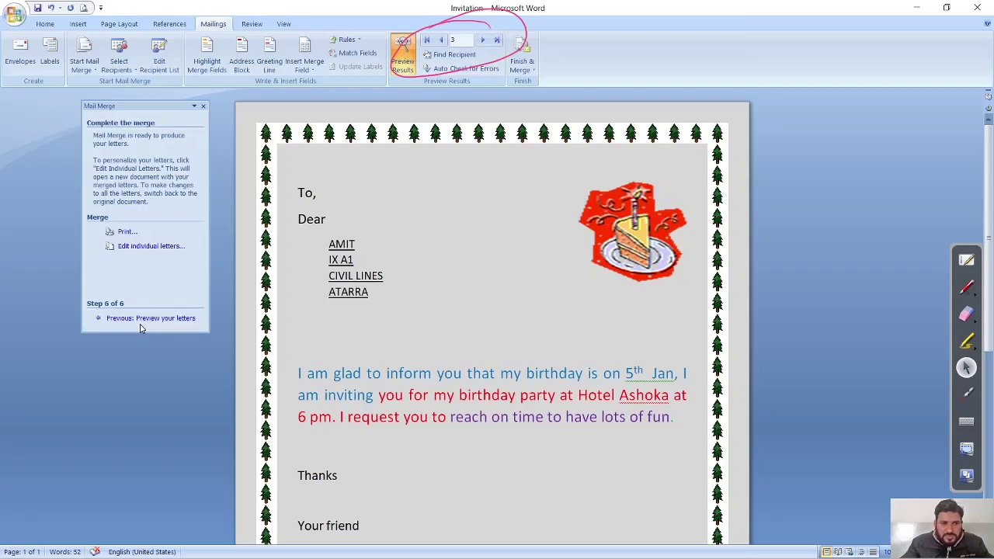
pyautogui.click(126, 234)
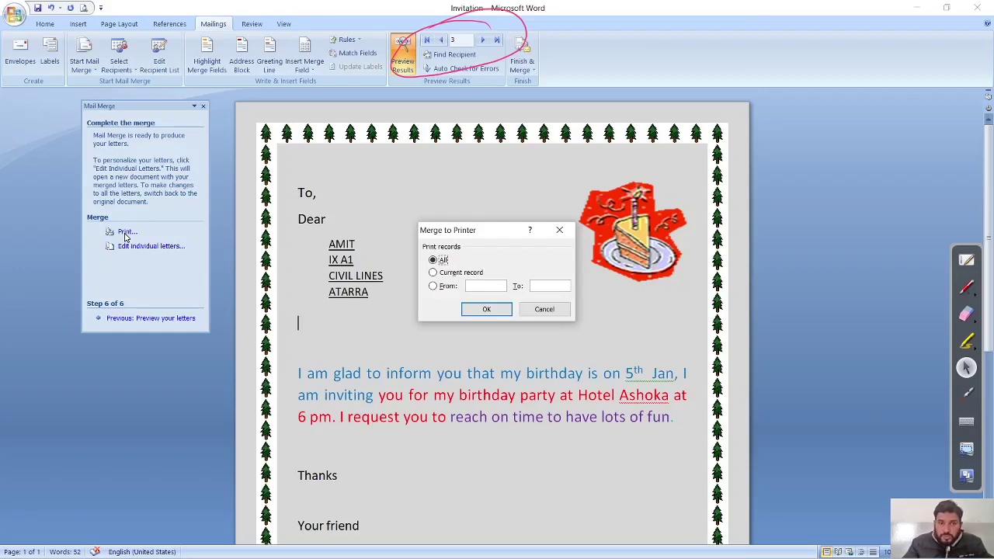
# Print all merged records through doPDF v7 on A4 portrait, saving the output as Invitation.pdf.
pyautogui.click(480, 311)
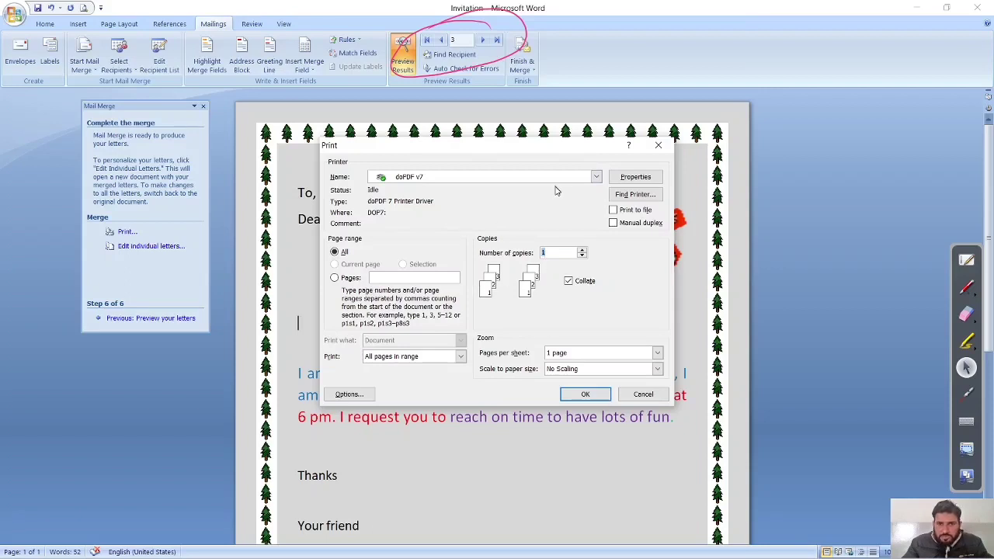
pyautogui.click(622, 182)
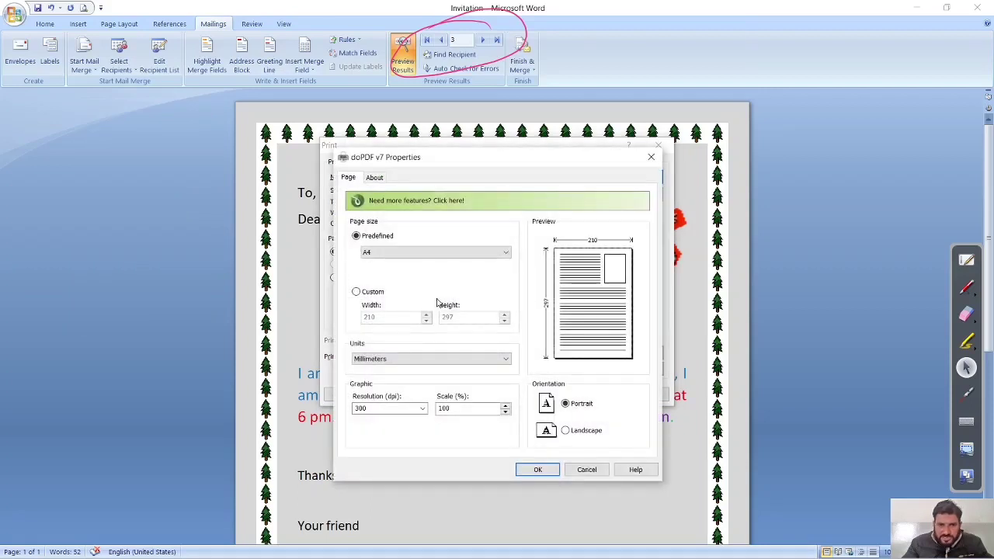
pyautogui.click(537, 470)
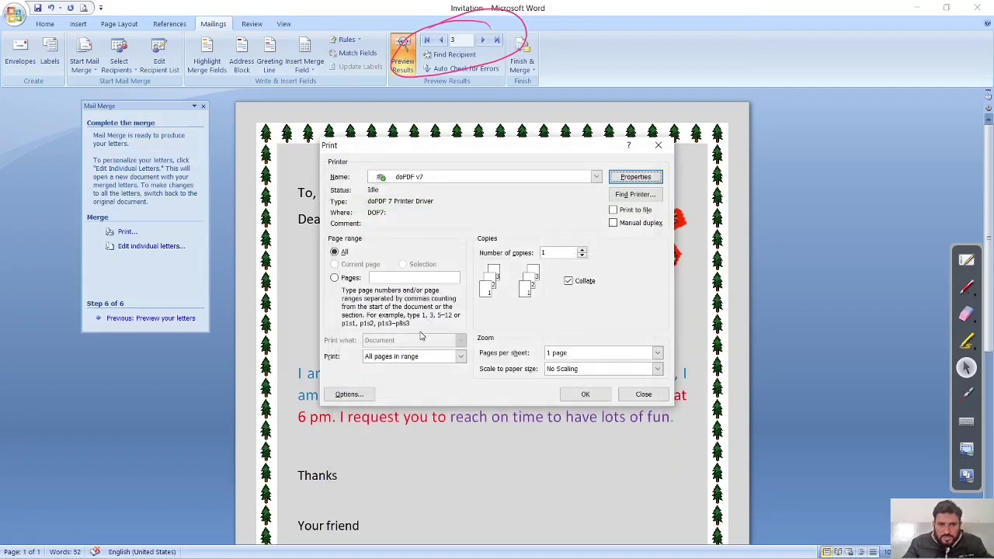
pyautogui.click(582, 394)
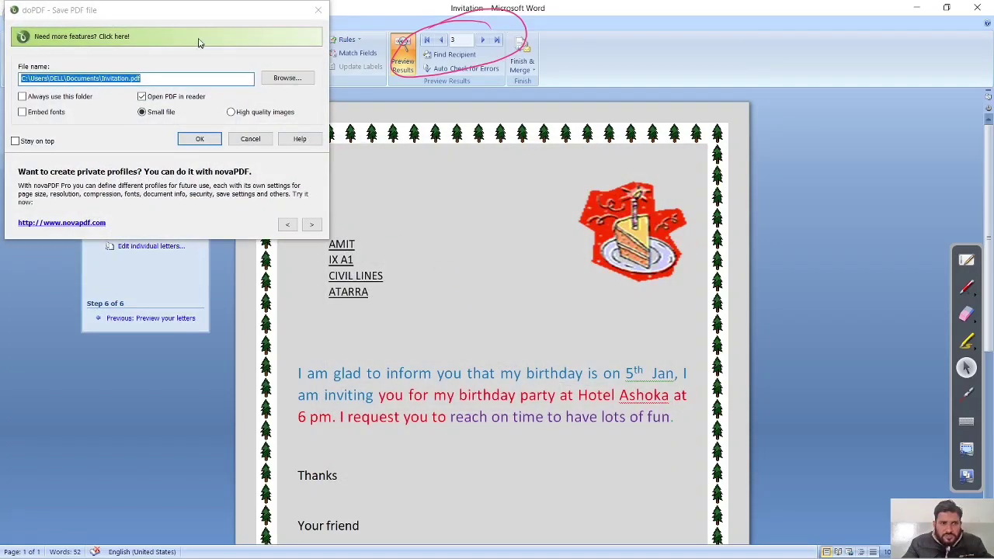
pyautogui.click(198, 140)
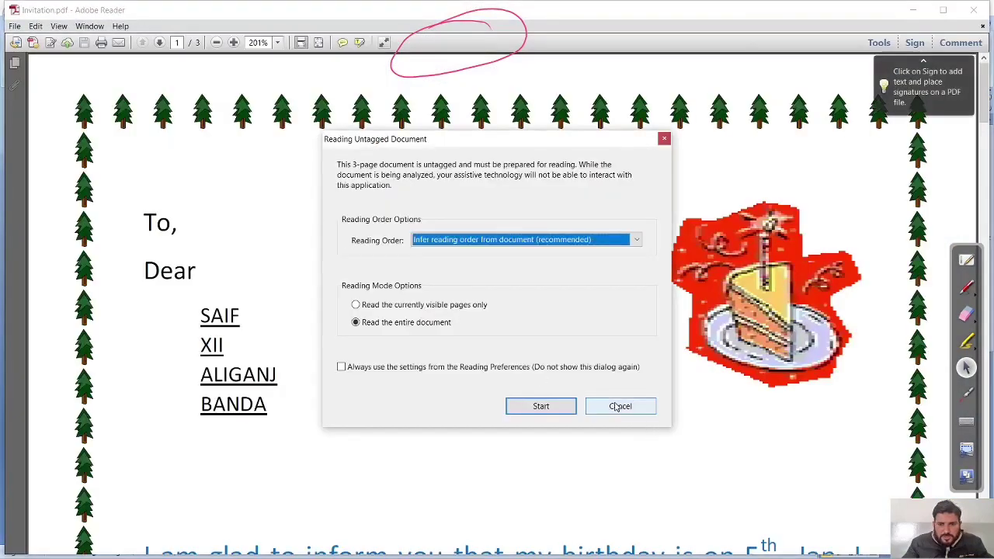
# Cancel the Reading Untagged Document prompt and zoom out to see the whole letter.
pyautogui.click(618, 407)
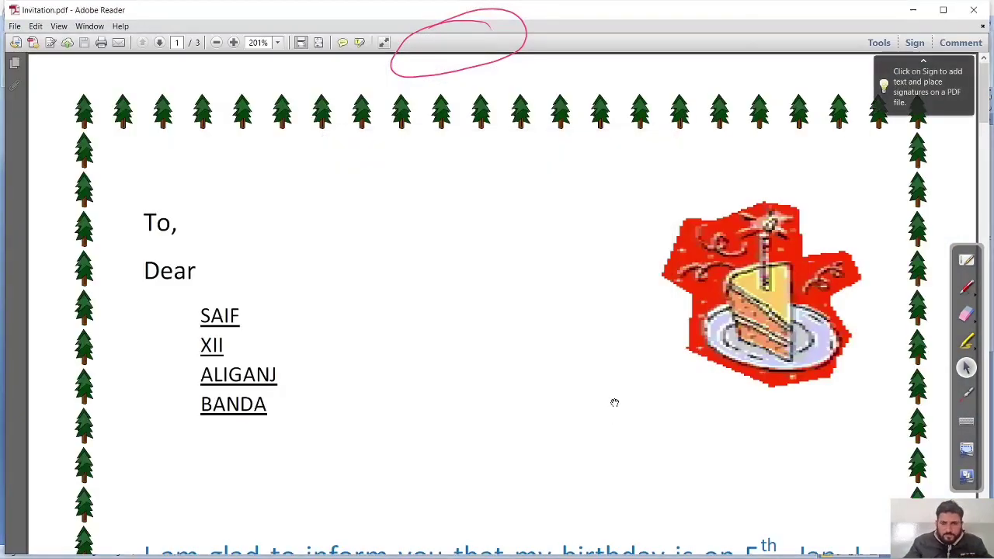
pyautogui.click(216, 43)
pyautogui.click(217, 44)
pyautogui.click(217, 44)
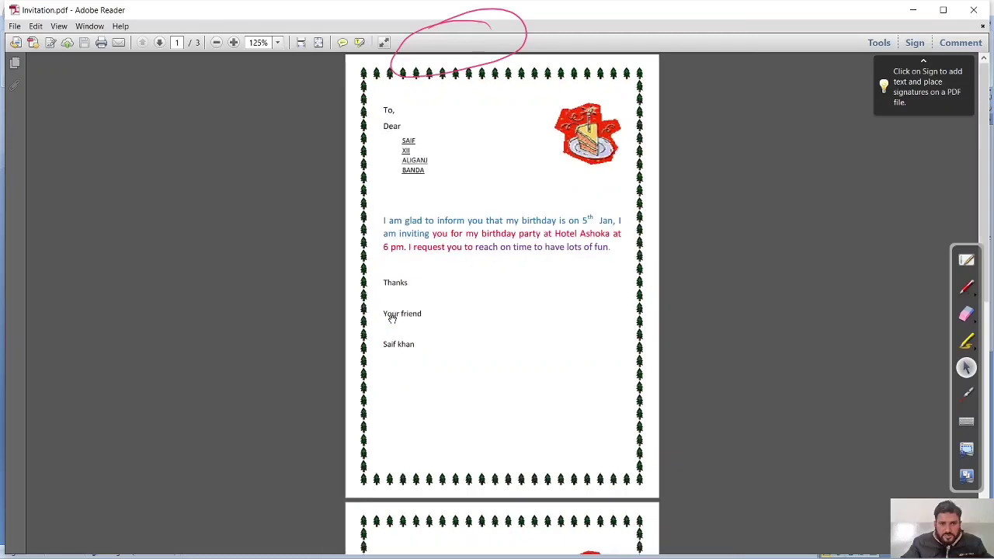
# Scroll through pages 1 to 3 of Invitation.pdf to check each recipient's invitation.
pyautogui.keyDown('ctrl'); pyautogui.scroll(-4, 392, 318); pyautogui.keyUp('ctrl')
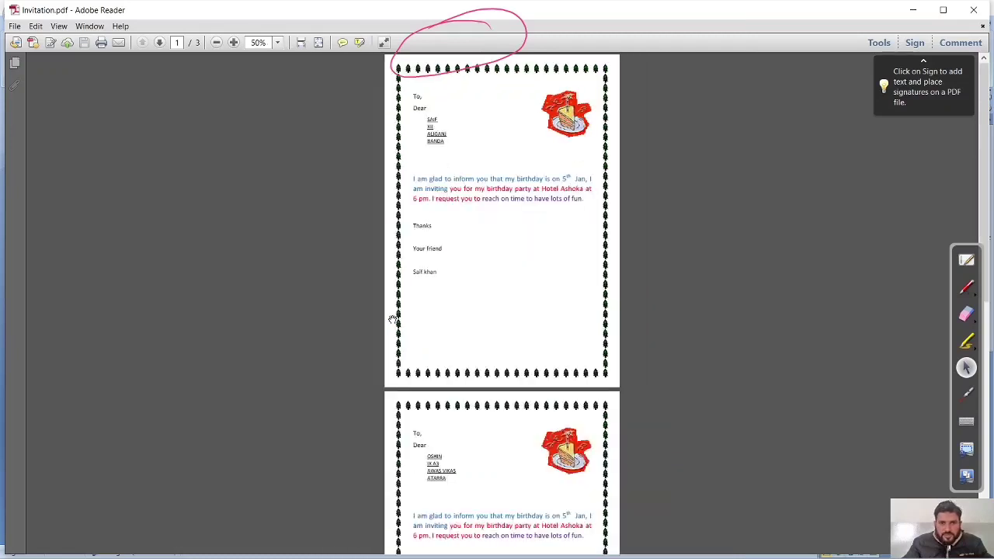
pyautogui.keyDown('ctrl'); pyautogui.scroll(2, 392, 318); pyautogui.keyUp('ctrl')
pyautogui.keyDown('ctrl'); pyautogui.scroll(1, 392, 318); pyautogui.keyUp('ctrl')
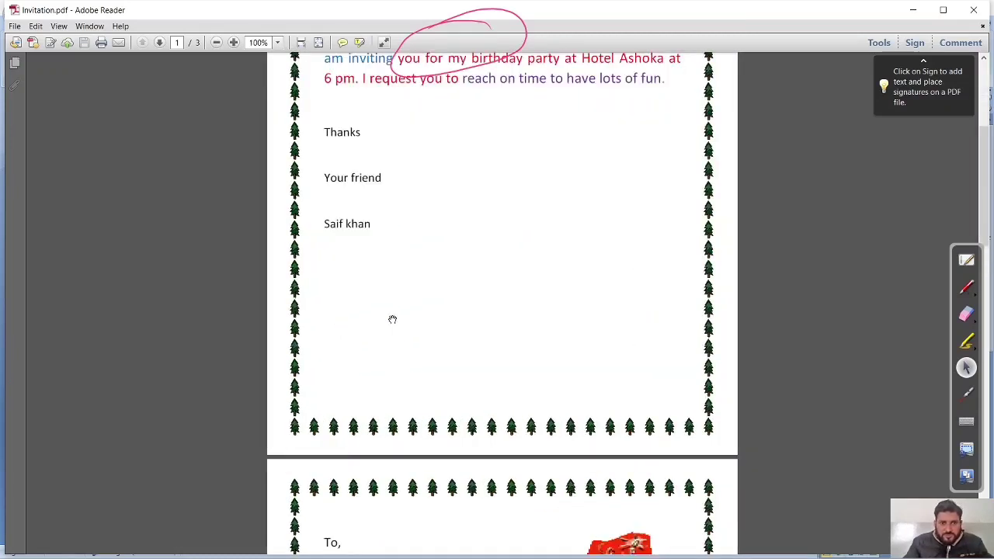
pyautogui.scroll(-3, 392, 320)
pyautogui.scroll(-3, 393, 319)
pyautogui.scroll(-3, 392, 320)
pyautogui.scroll(-3, 392, 320)
pyautogui.scroll(-2, 393, 320)
pyautogui.scroll(-3, 392, 320)
pyautogui.scroll(-3, 392, 320)
pyautogui.scroll(-2, 392, 319)
pyautogui.scroll(-5, 392, 320)
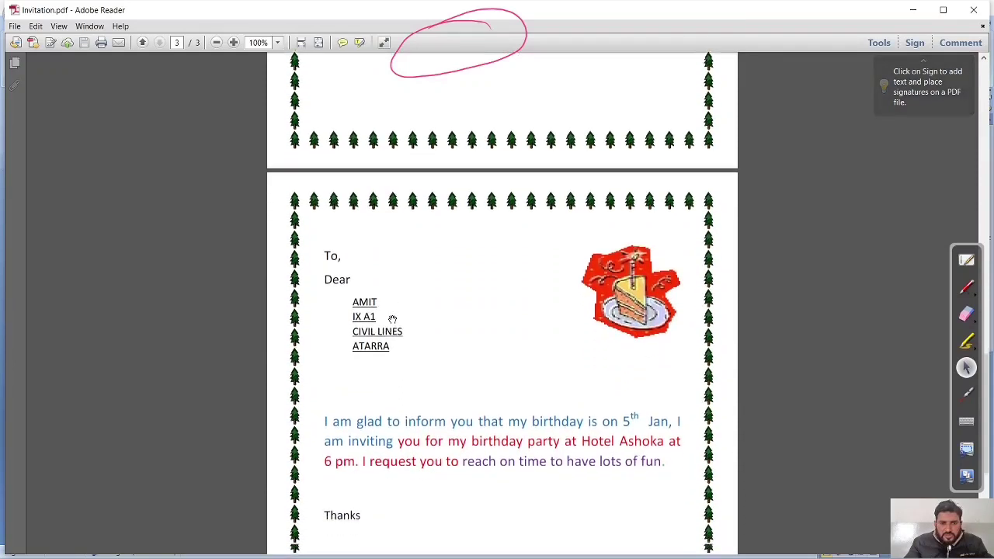
pyautogui.scroll(-4, 392, 317)
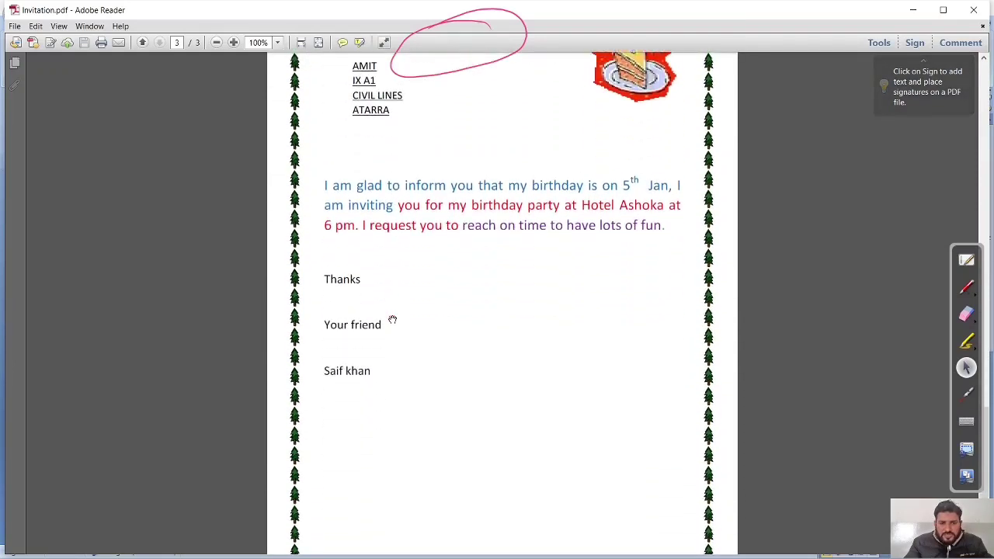